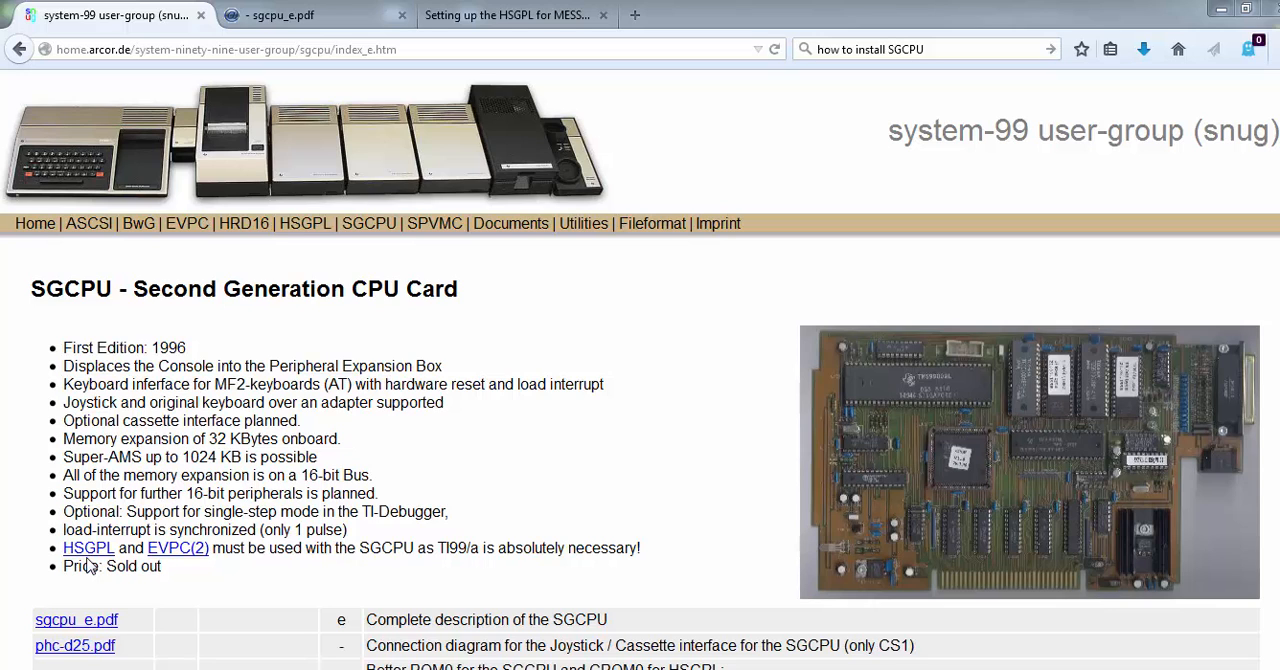
# Review the SGCPU card page and the first page of the sgcpu_e.pdf manual
pyautogui.scroll(-2, 899, 526)
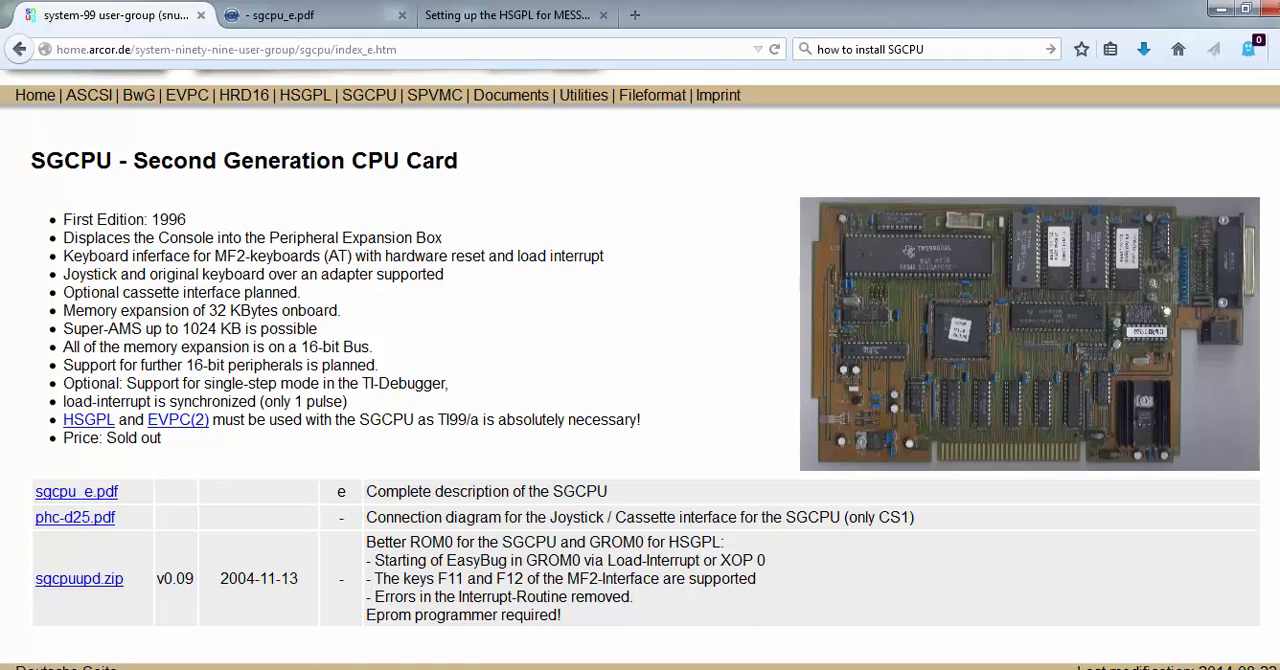
pyautogui.scroll(2, 1160, 305)
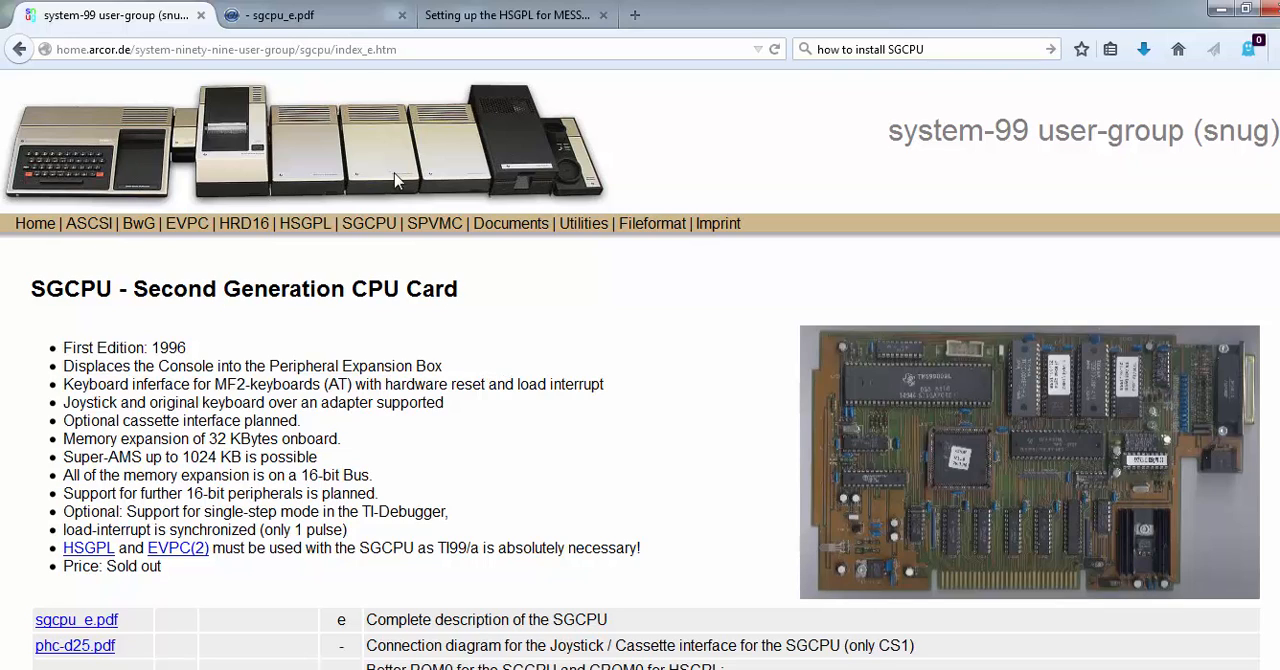
pyautogui.click(335, 10)
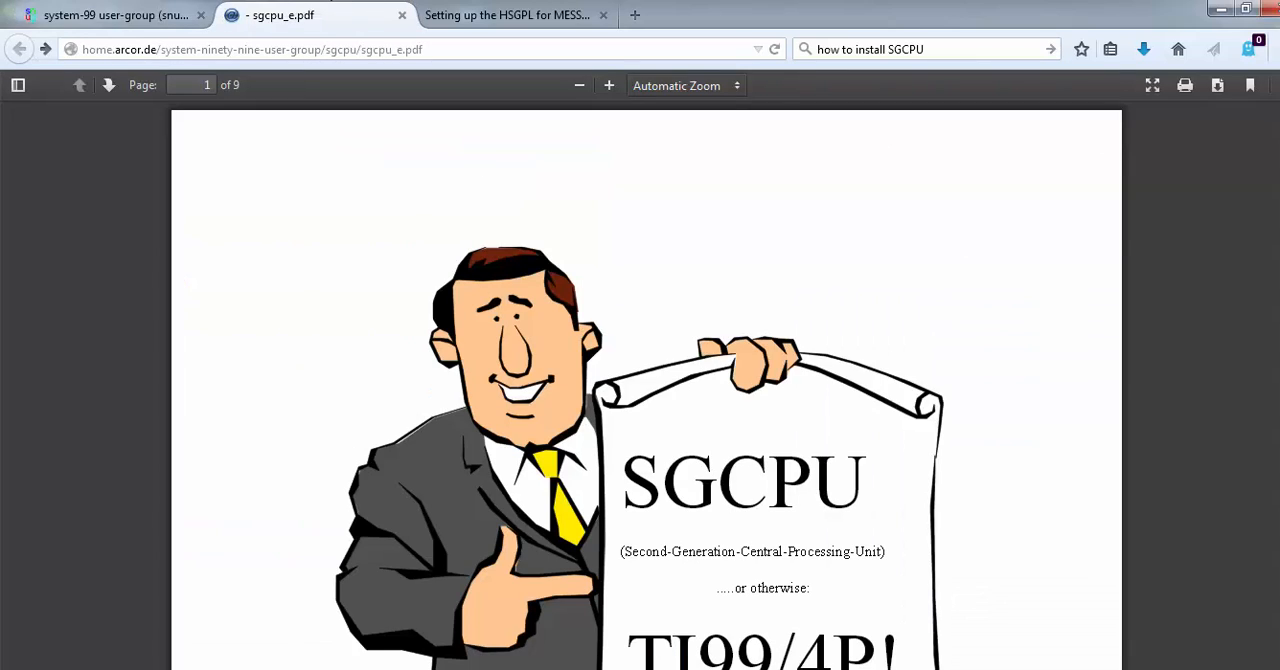
pyautogui.scroll(-4, 1278, 160)
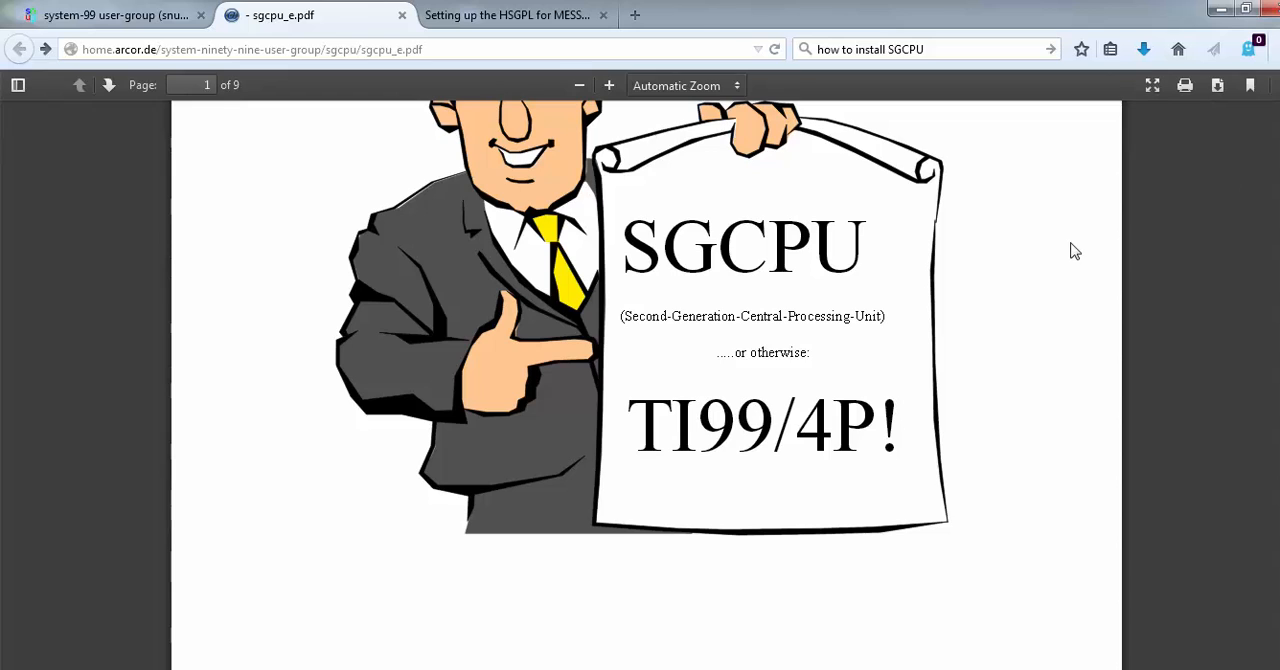
pyautogui.scroll(4, 1199, 230)
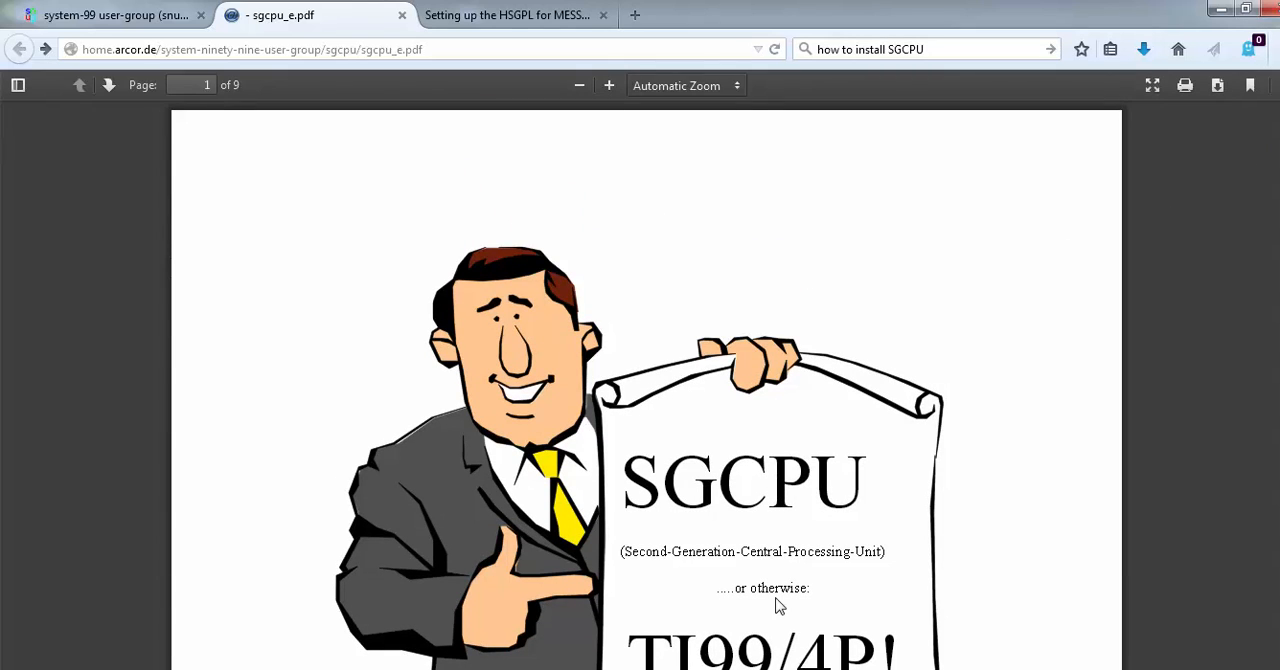
# Review the SGCPU section and the ROM copyright notice in the Ninerpedia article on setting up the HSGPL for MESS
pyautogui.click(519, 25)
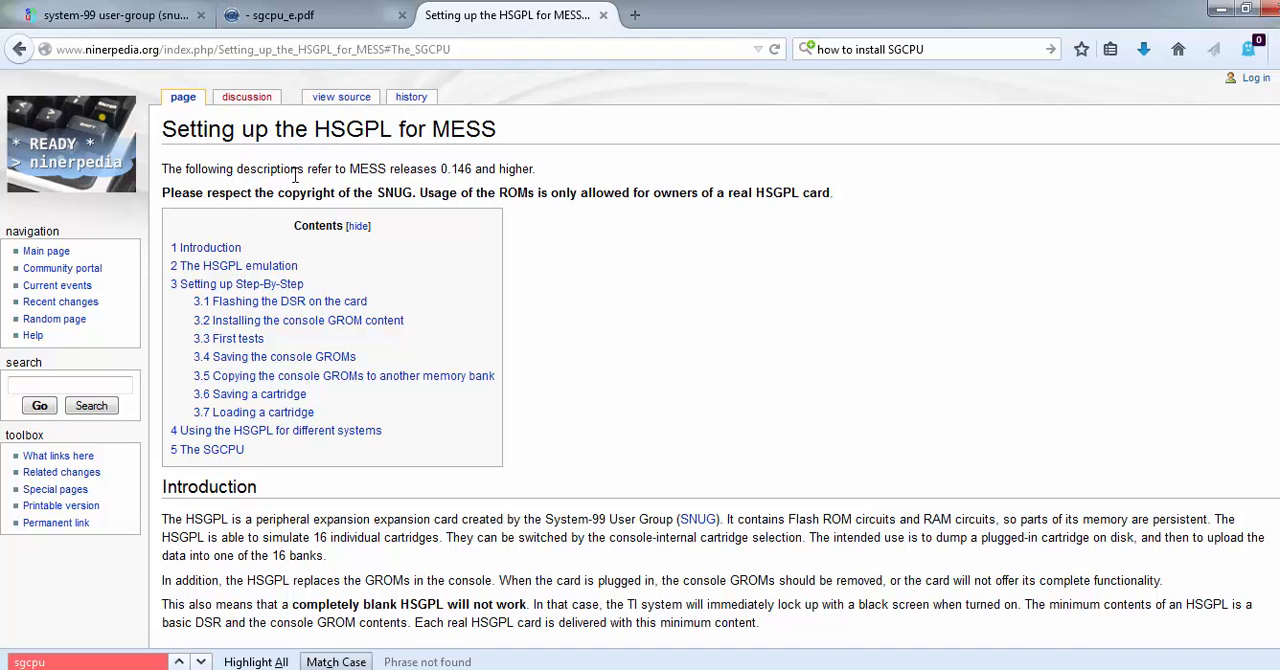
pyautogui.click(221, 451)
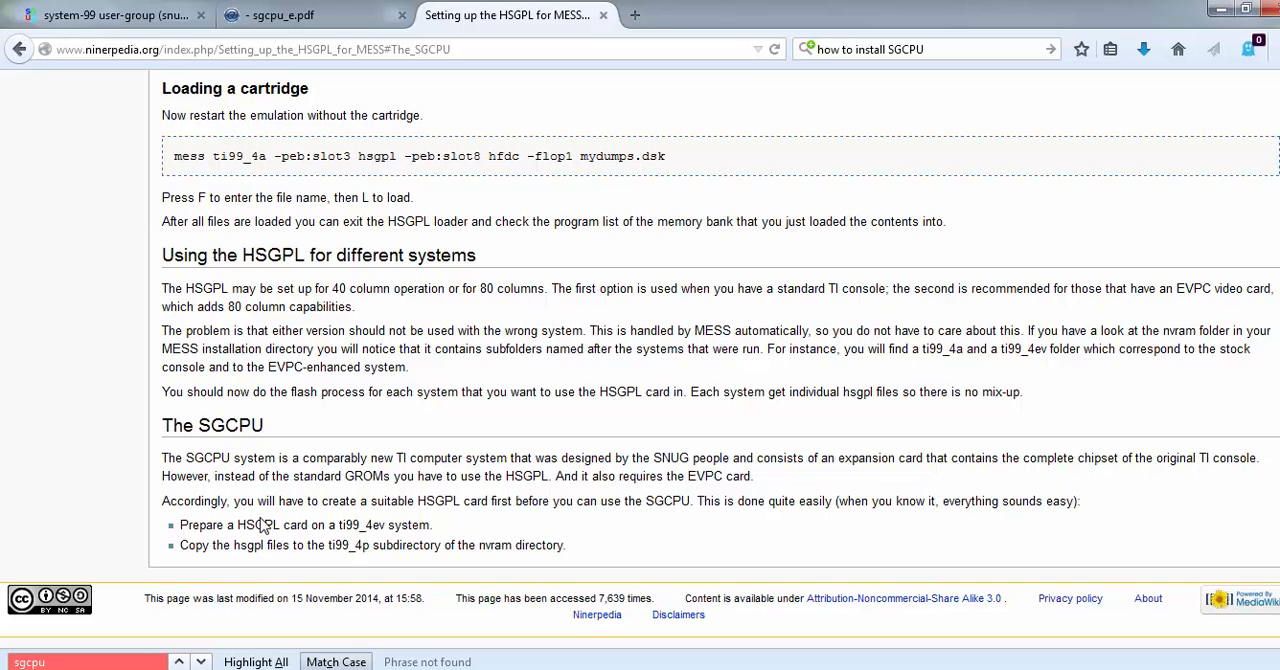
pyautogui.moveTo(1279, 590); pyautogui.dragTo(1279, 90)
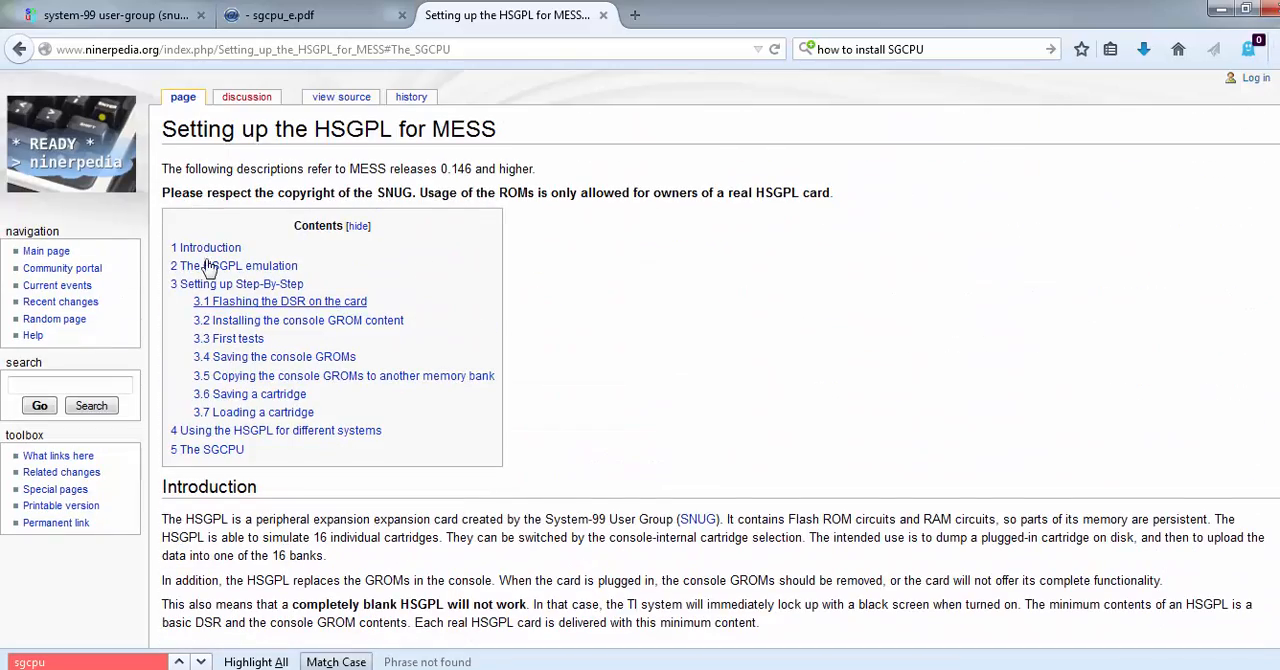
pyautogui.moveTo(163, 192); pyautogui.dragTo(829, 198)
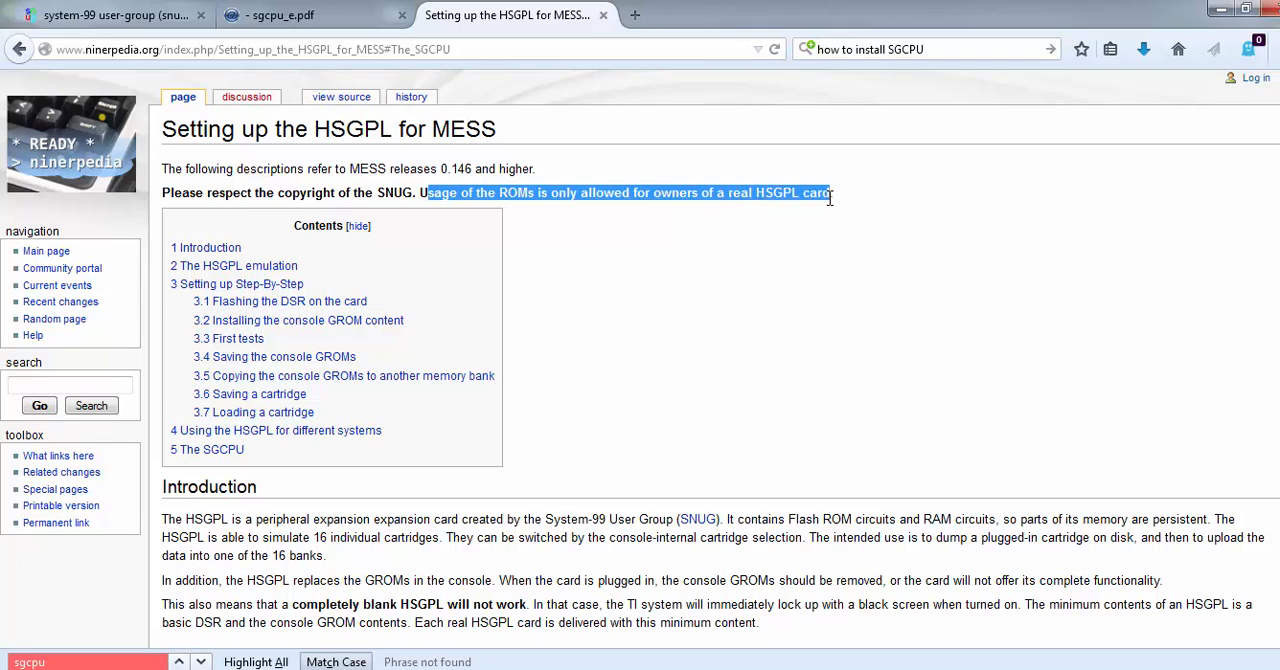
pyautogui.click(778, 228)
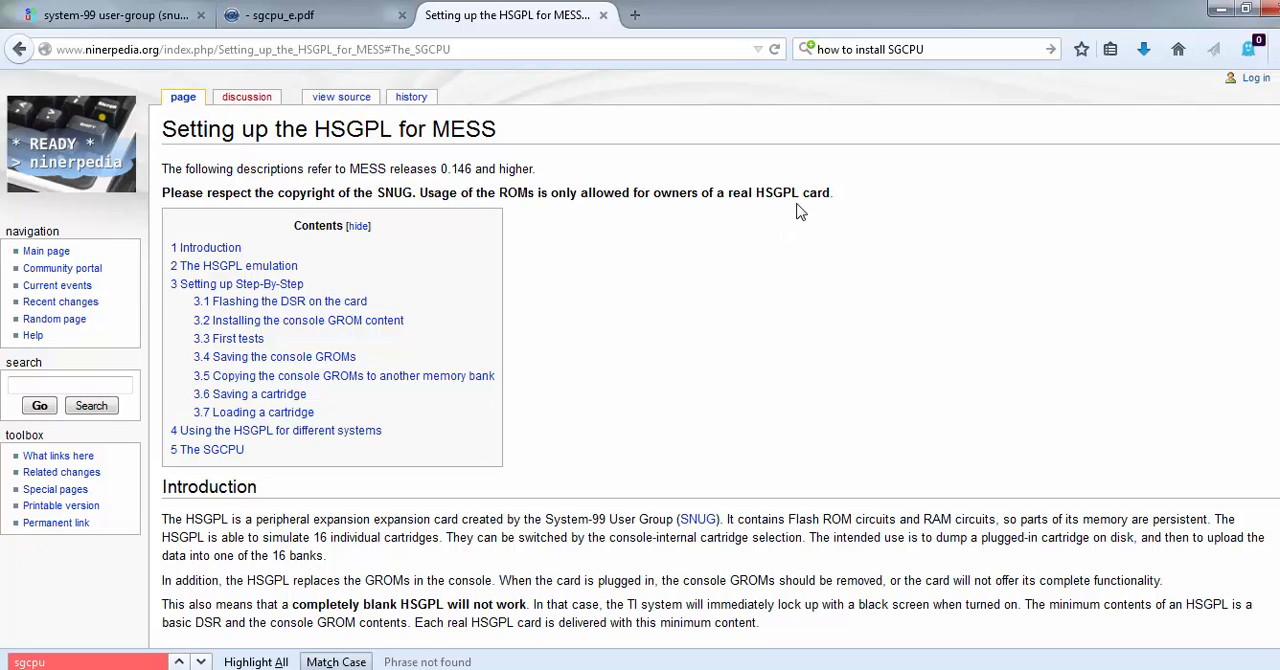
pyautogui.moveTo(752, 193); pyautogui.dragTo(832, 194)
pyautogui.click(743, 248)
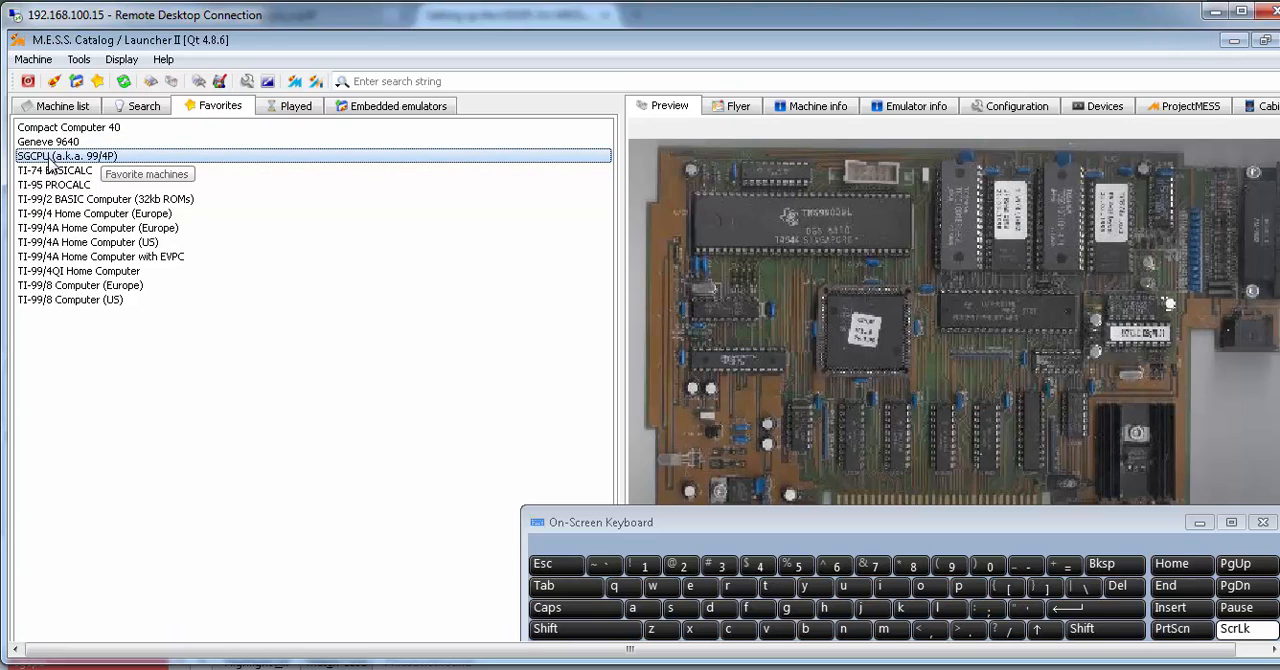
# Switch to the M.E.S.S. Catalog on the remote desktop and search its machines for sgcpu, selecting SGCPU (a.k.a. 99/4P)
pyautogui.click(60, 108)
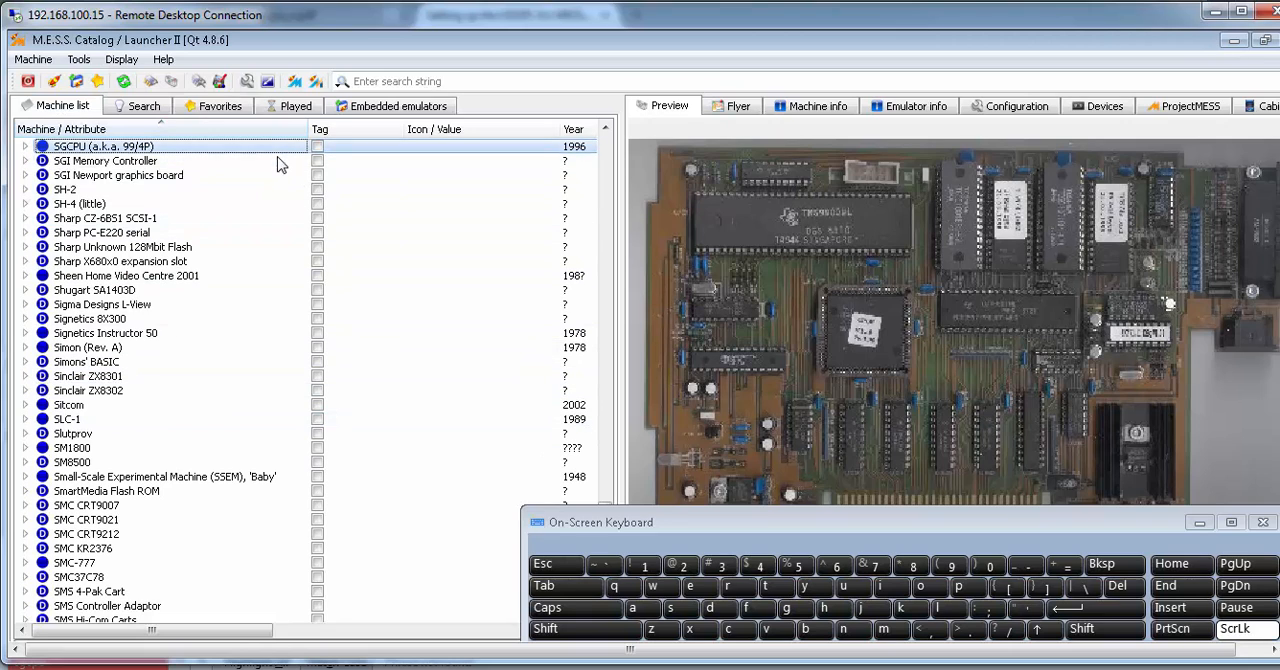
pyautogui.click(370, 81)
pyautogui.write('sgcpu')
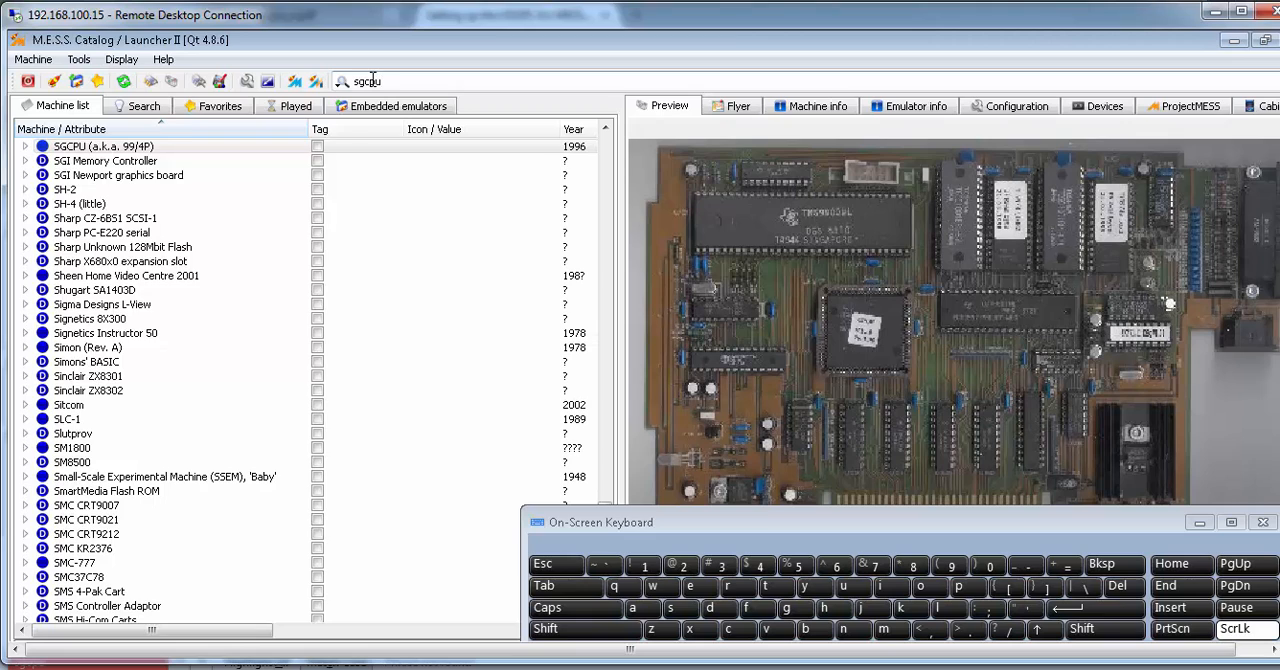
pyautogui.press('Return')
pyautogui.click(197, 163)
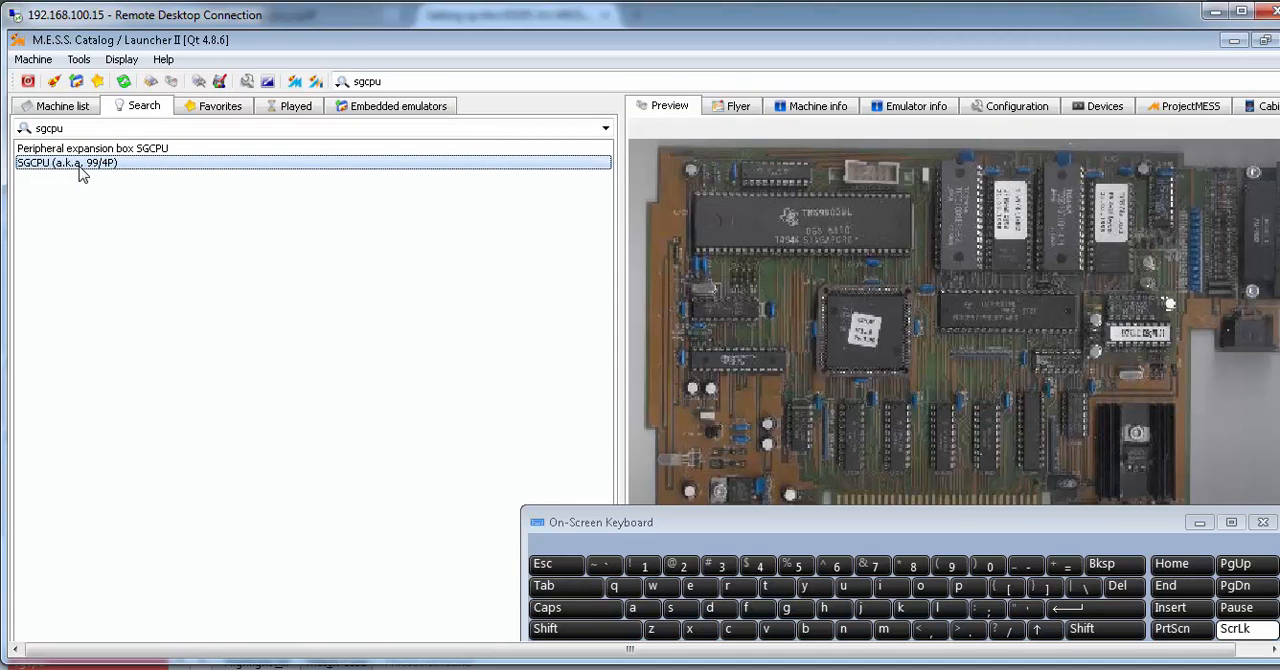
# Check the device slot options of the favorite machine SGCPU (a.k.a. 99/4P) and launch it as an embedded emulator
pyautogui.click(211, 106)
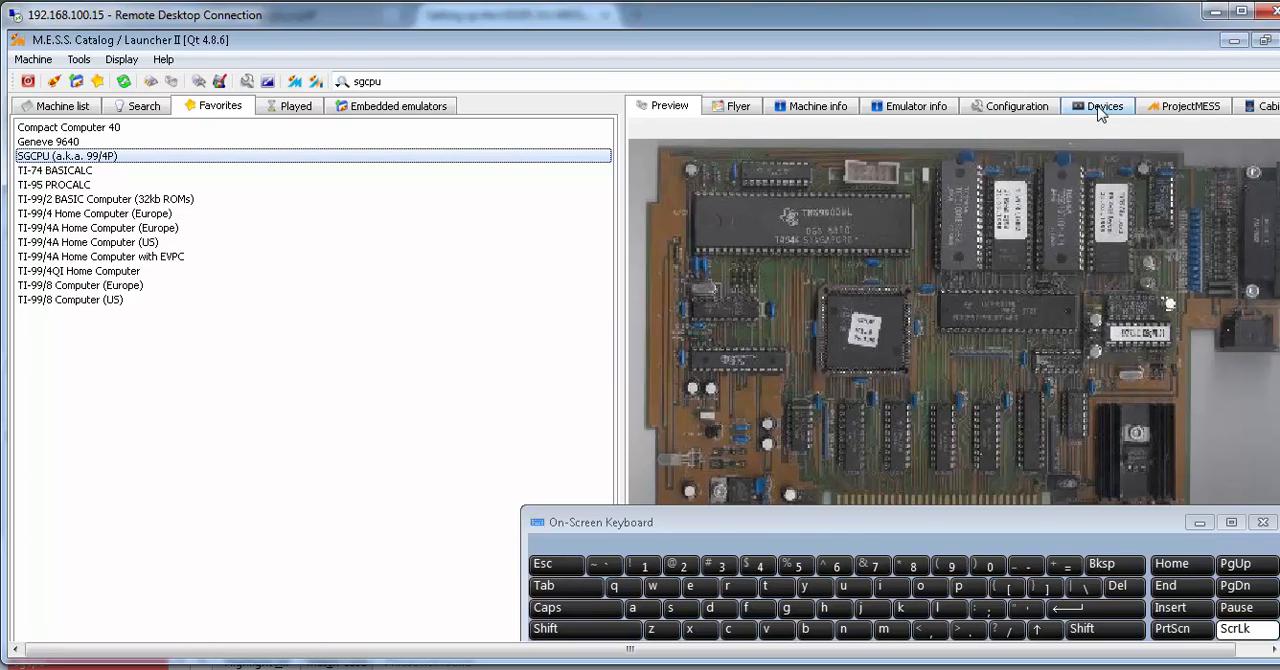
pyautogui.click(1101, 110)
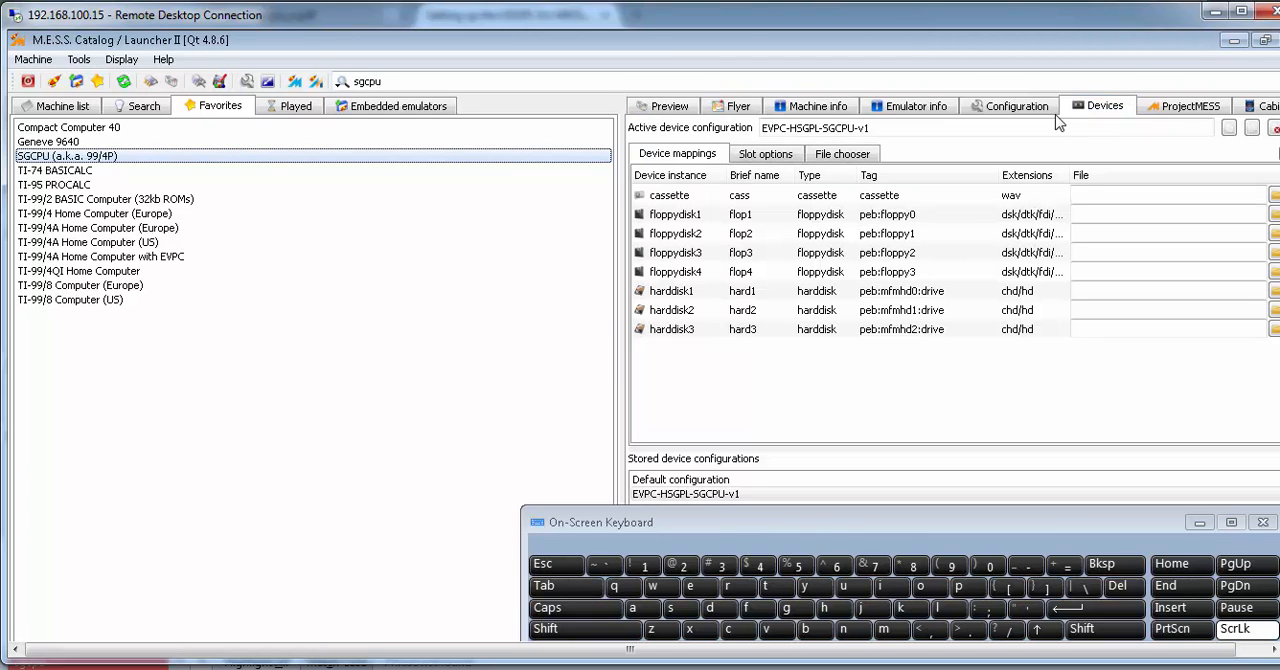
pyautogui.click(768, 156)
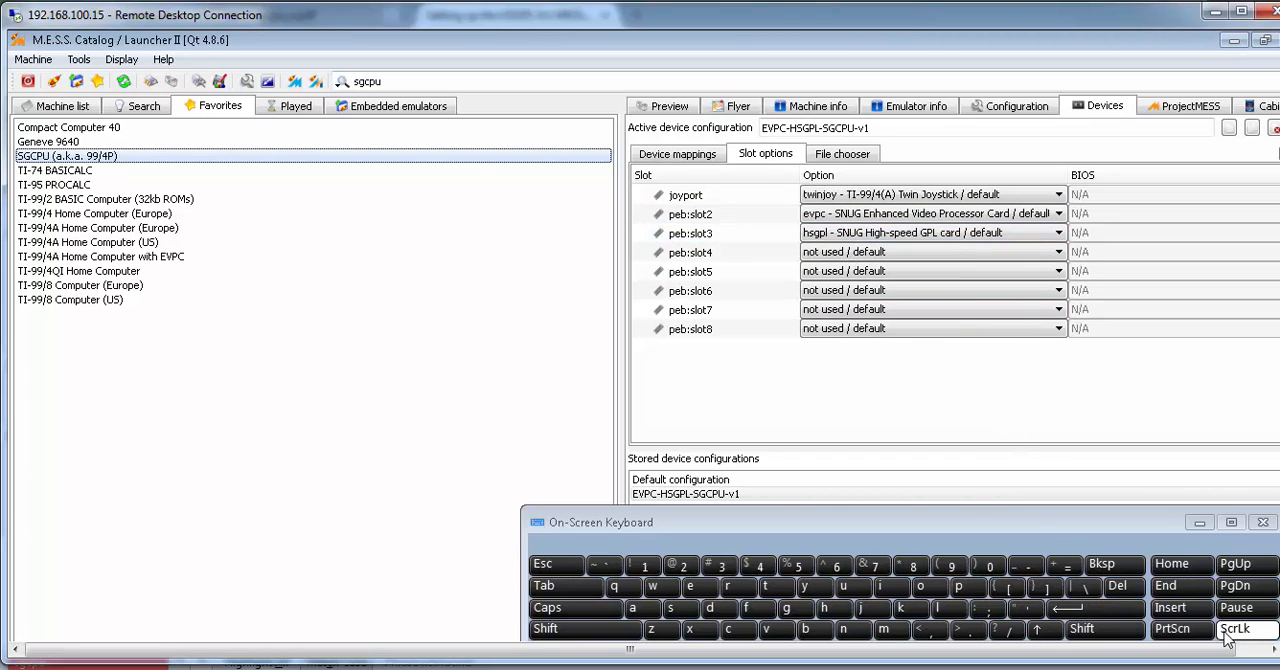
pyautogui.rightClick(236, 158)
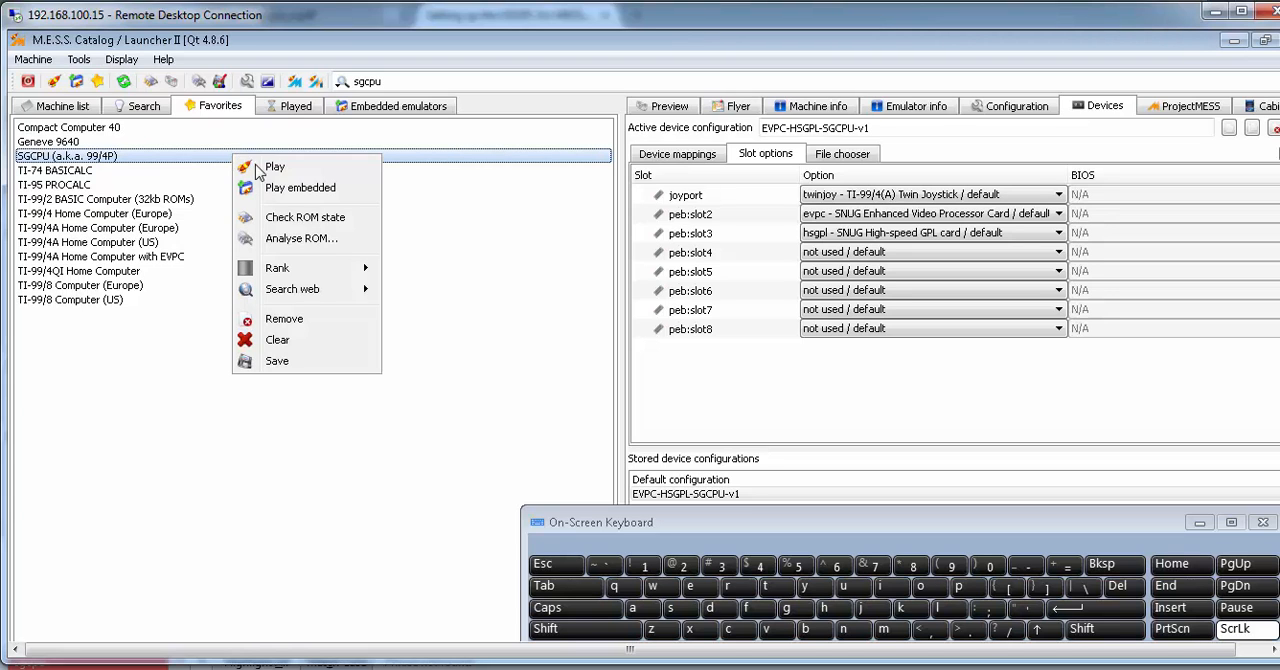
pyautogui.click(296, 188)
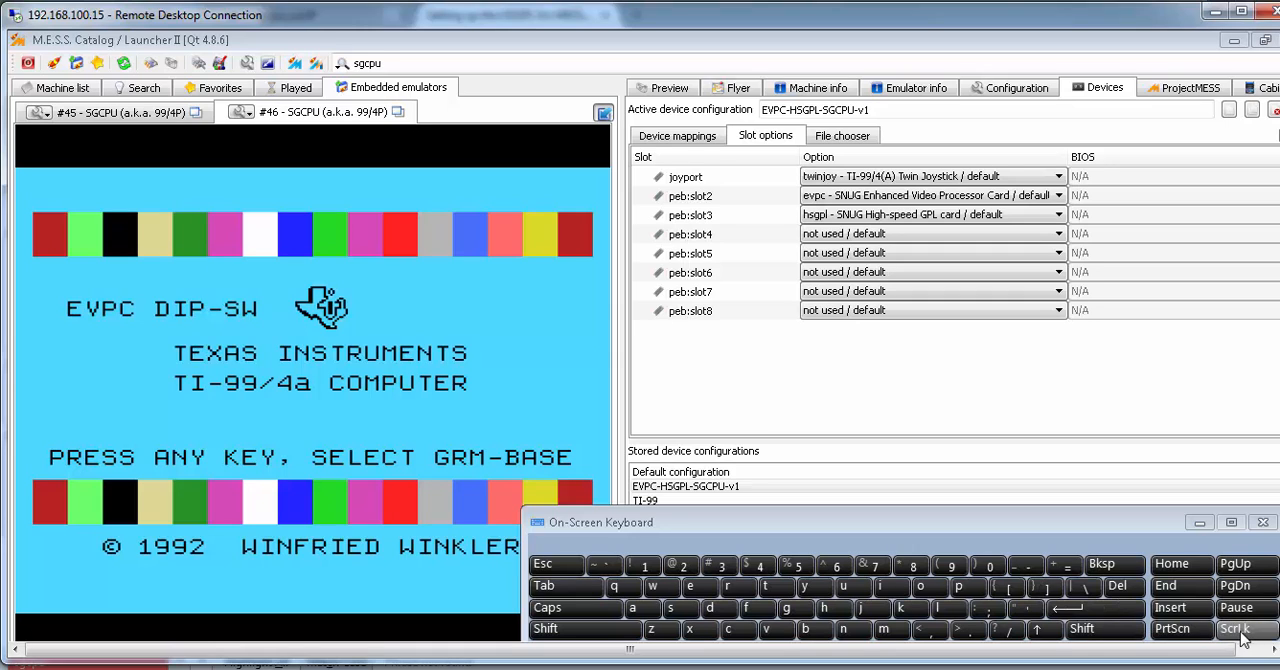
# Enable the emulator's UI controls, inspect the EVPC and HSGPL DIP switch settings, and return to the emulated system
pyautogui.click(1240, 638)
pyautogui.click(548, 590)
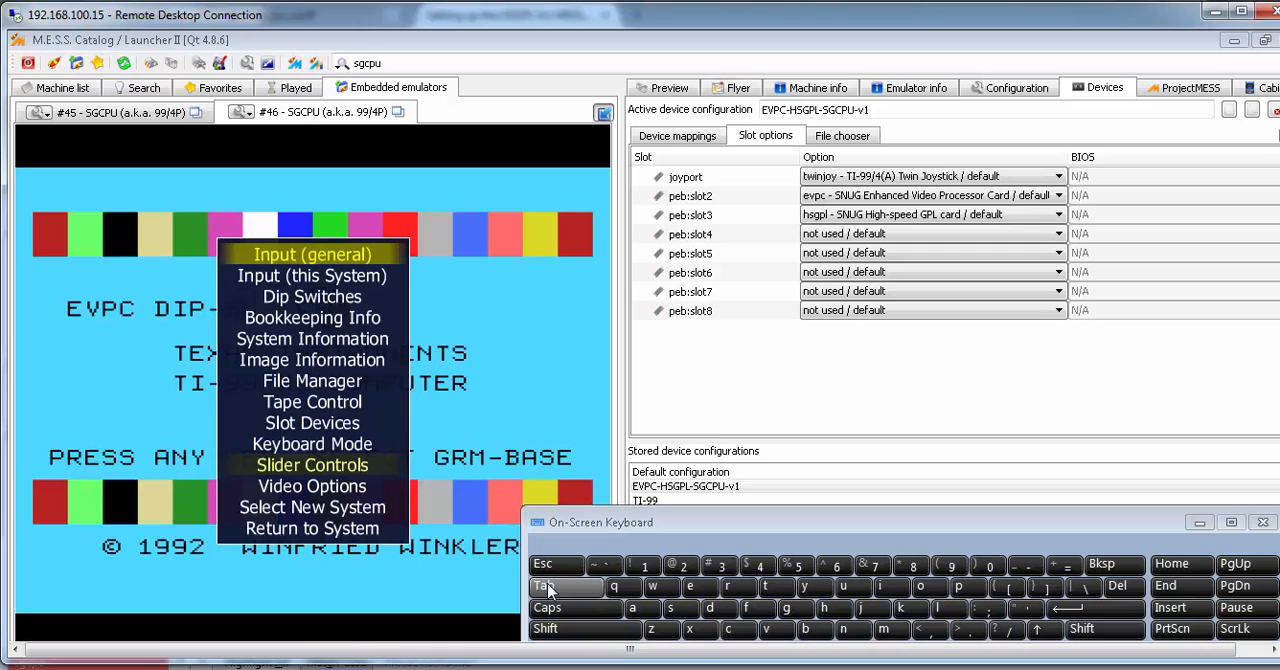
pyautogui.click(290, 300)
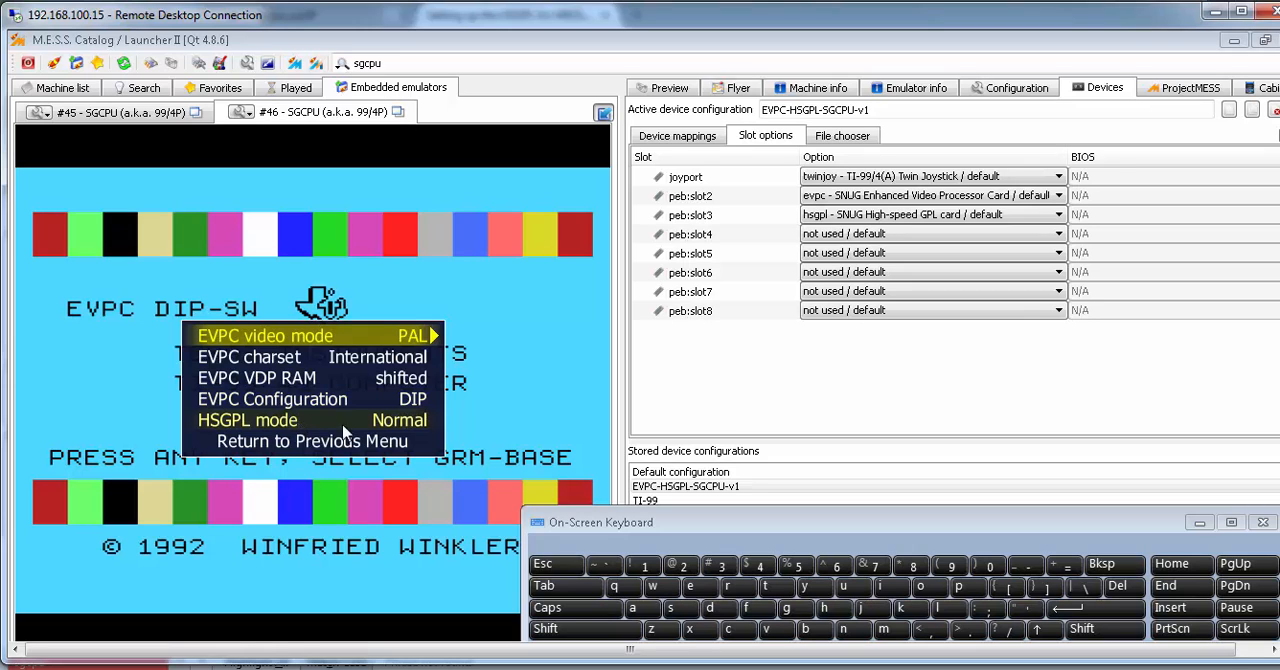
pyautogui.click(322, 446)
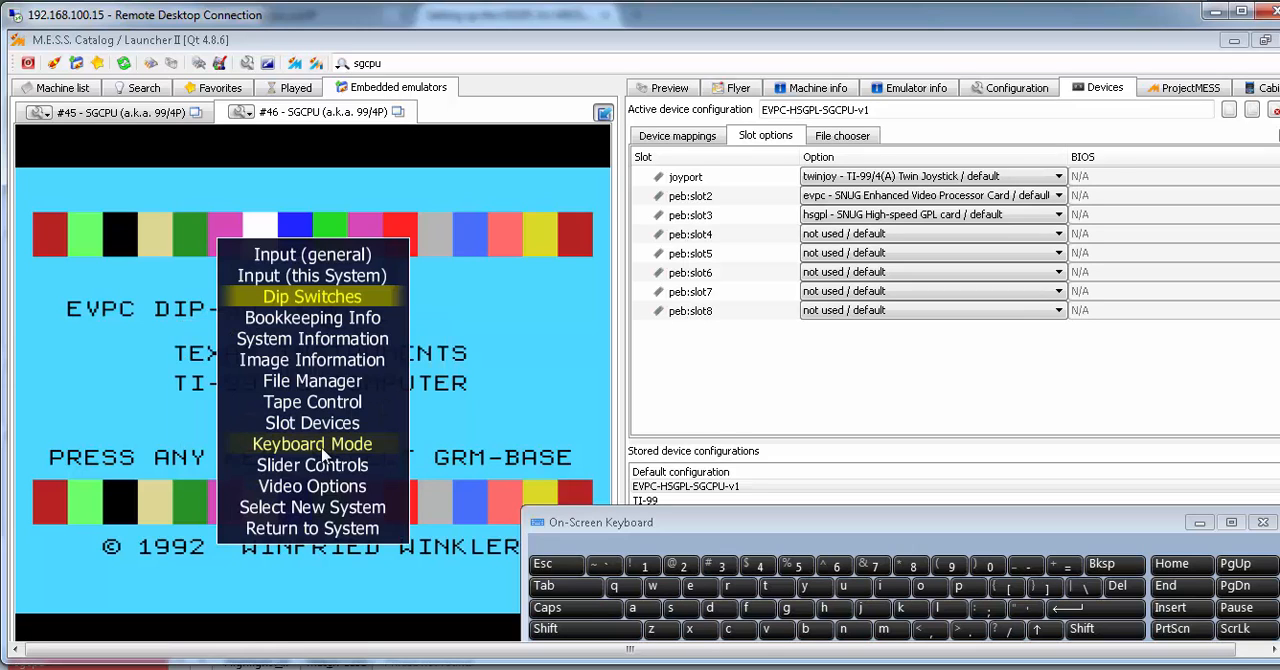
pyautogui.click(310, 526)
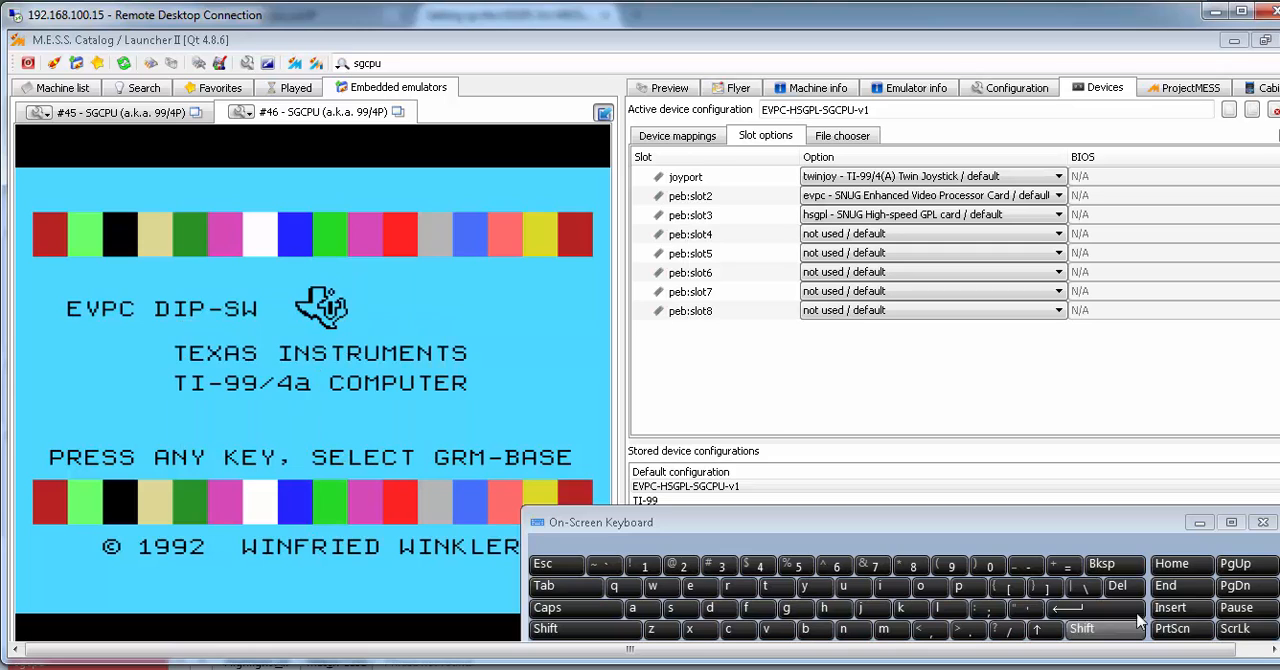
# Toggle the emulator's keyboard mode out of partial emulation so keystrokes go to the emulated computer
pyautogui.click(1238, 632)
pyautogui.click(1236, 631)
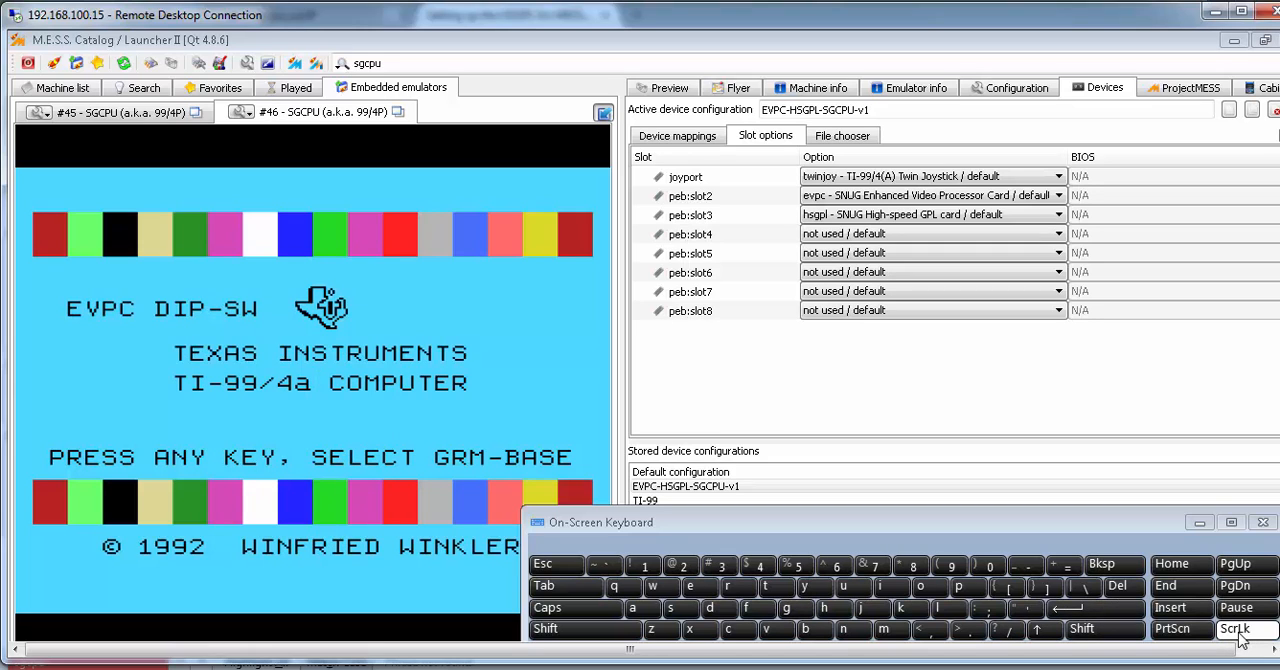
pyautogui.click(1240, 634)
pyautogui.click(1240, 634)
pyautogui.click(1240, 634)
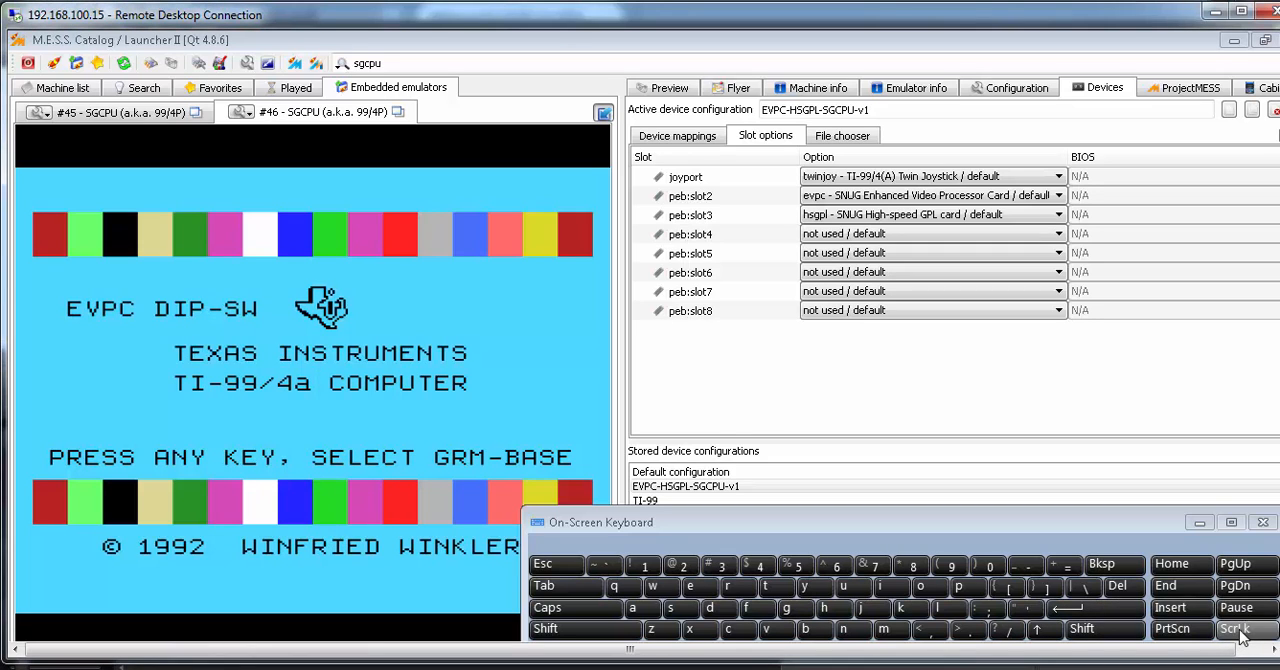
pyautogui.click(1240, 634)
pyautogui.click(1240, 632)
pyautogui.click(1240, 632)
pyautogui.click(1240, 632)
pyautogui.click(1240, 632)
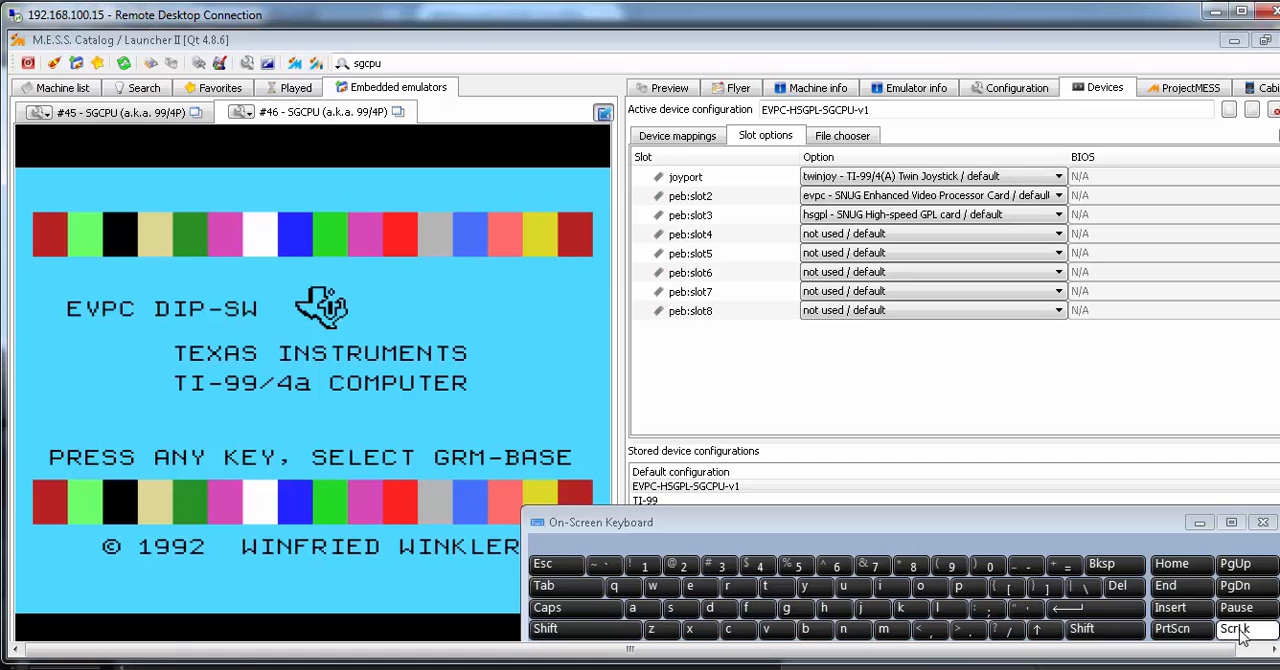
pyautogui.click(1240, 634)
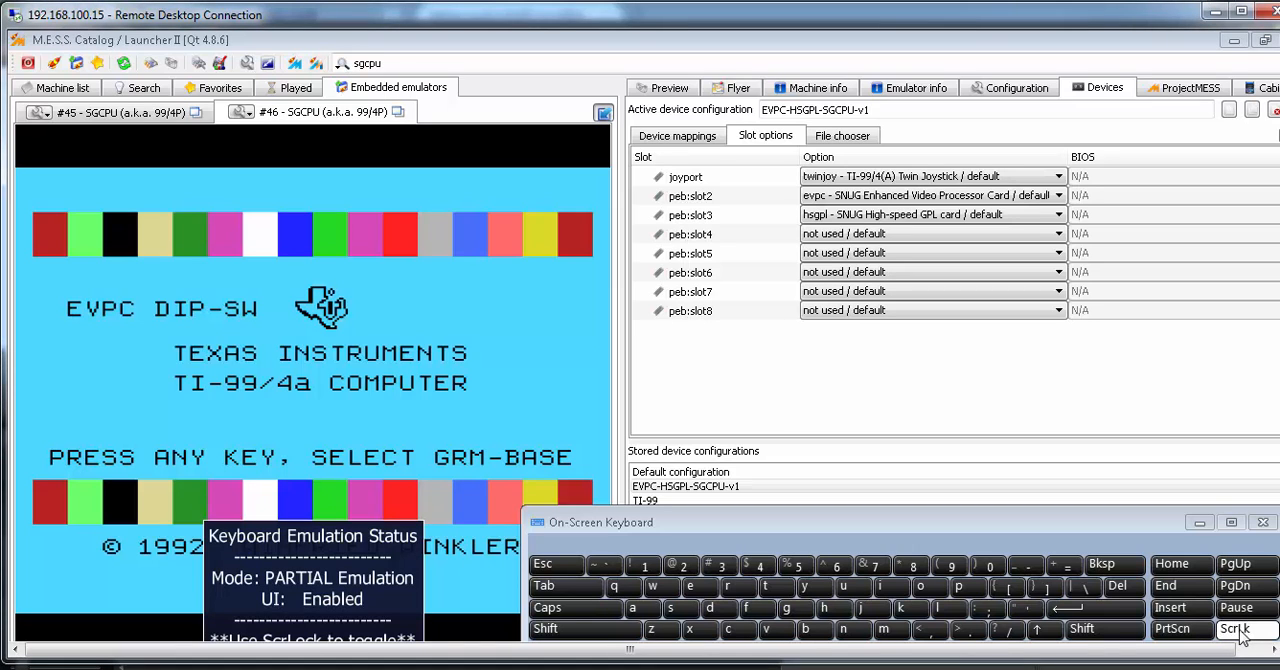
pyautogui.click(1241, 637)
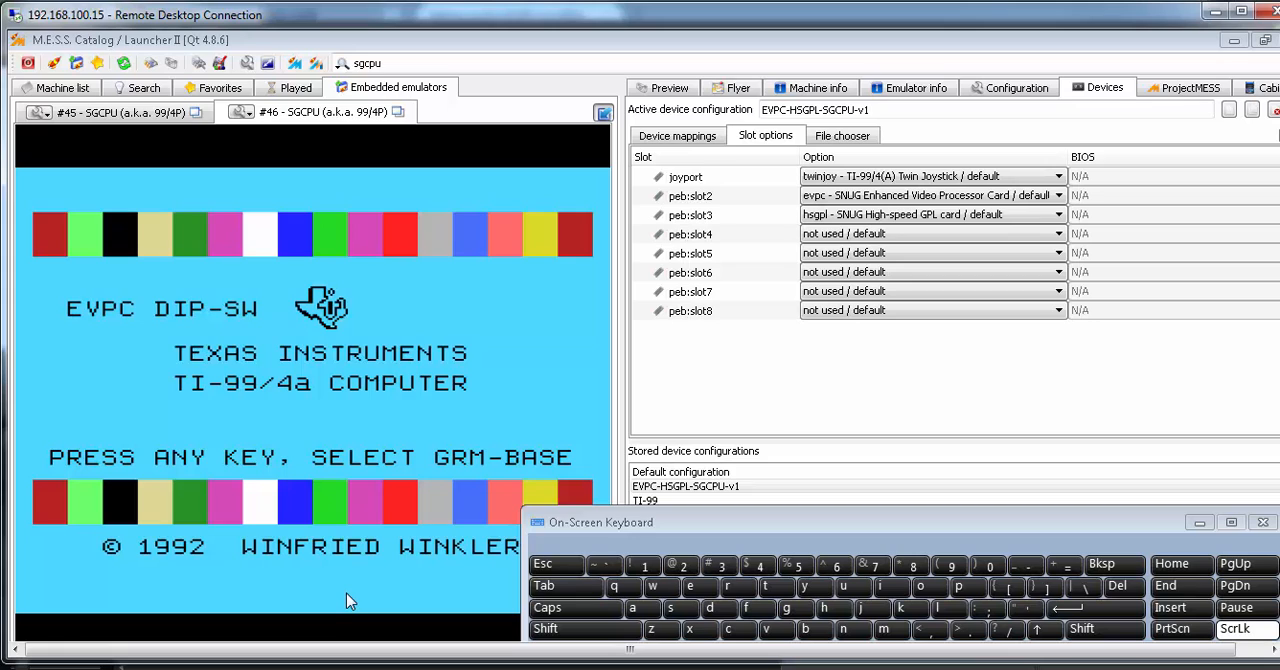
# Start TI-BASIC from GRM-BASE #0 and run CALL HSGPL to open the HSGPL control program
pyautogui.press('space')
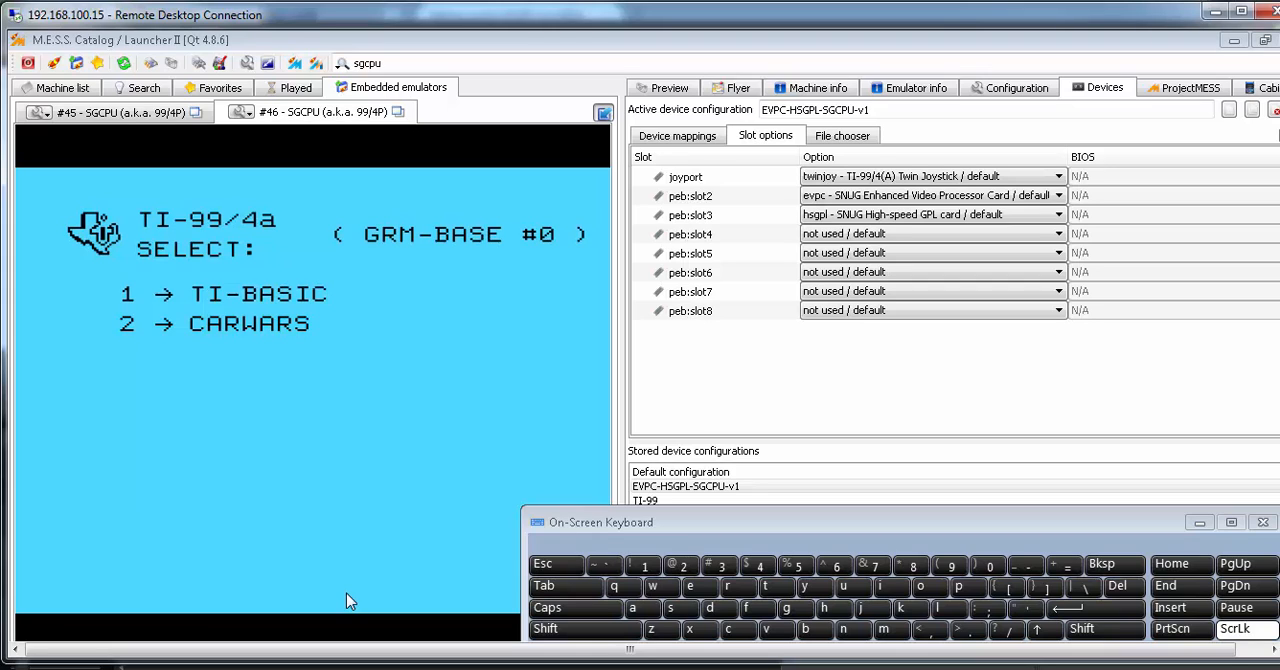
pyautogui.write('1')
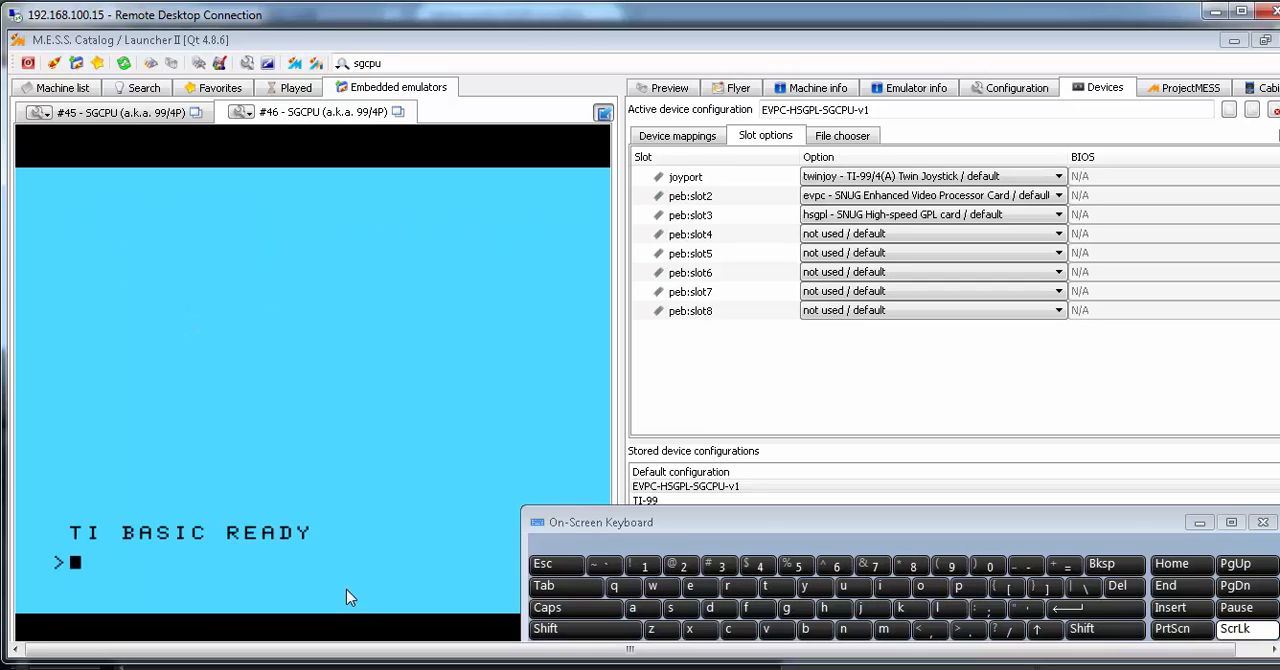
pyautogui.write('call')
pyautogui.press('capslock')
pyautogui.write('HS')
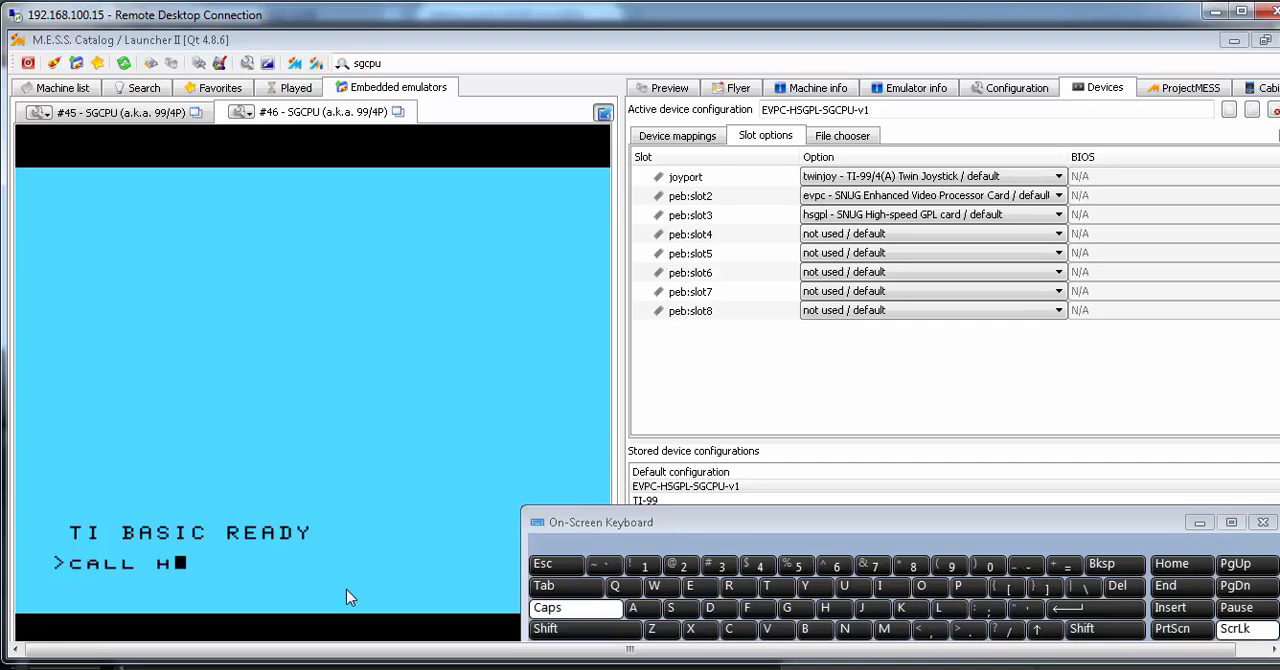
pyautogui.write('GPL')
pyautogui.press('Return')
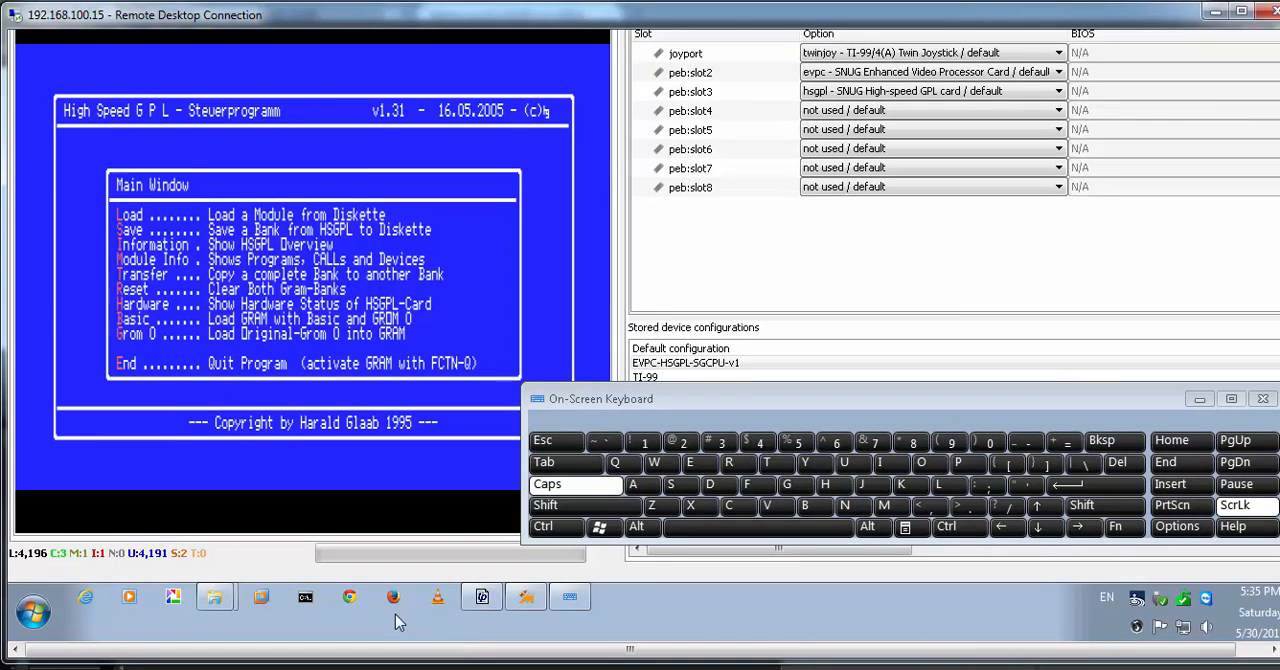
# Switch to File Explorer and open C:\mess\cfg\nvram\ti99_4ev to view its NVRAM files
pyautogui.moveTo(210, 605)
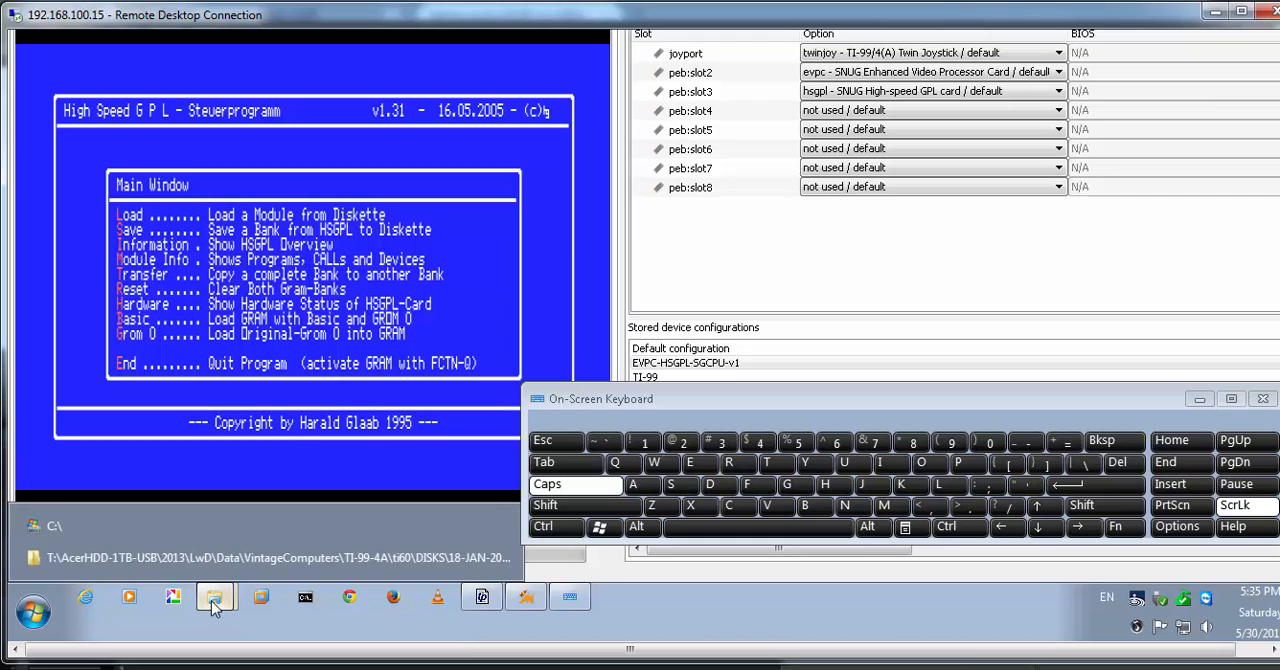
pyautogui.click(155, 525)
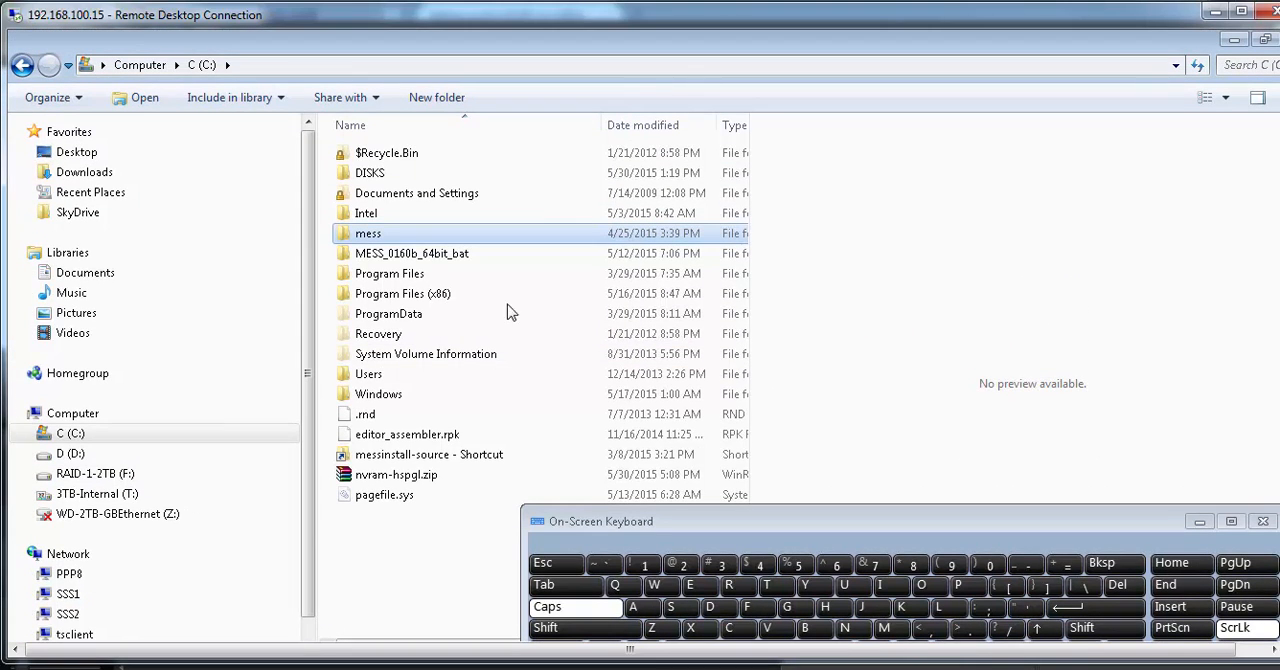
pyautogui.doubleClick(407, 236)
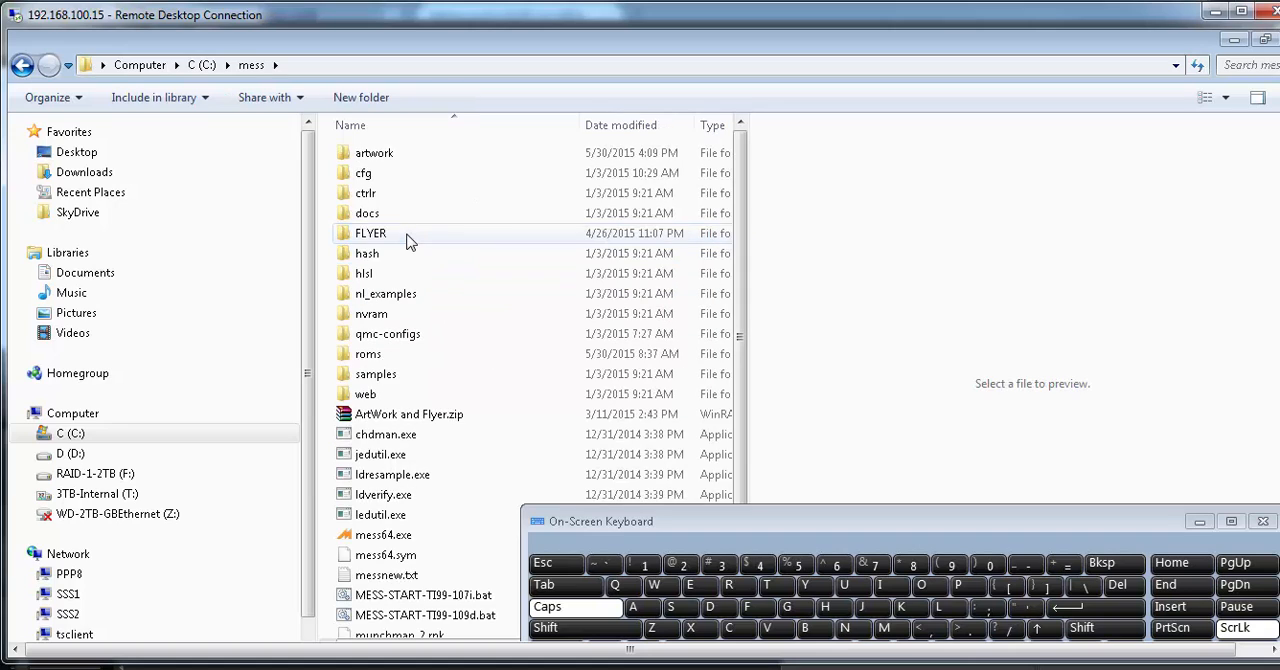
pyautogui.doubleClick(400, 174)
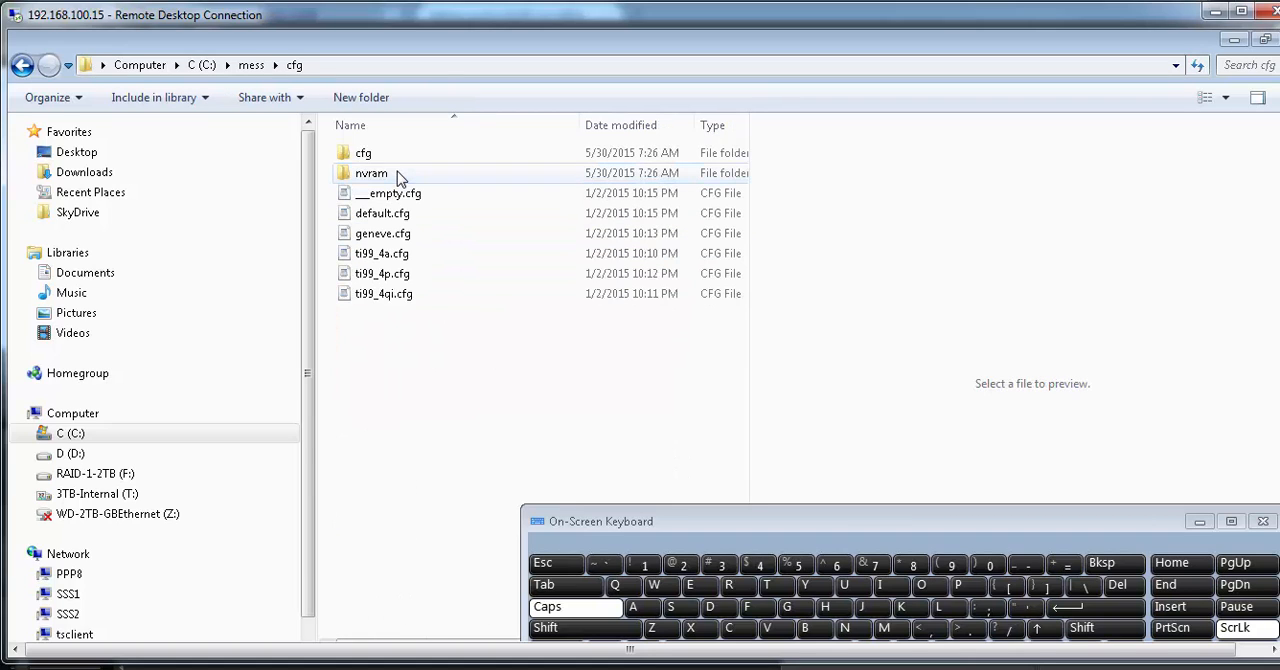
pyautogui.doubleClick(397, 173)
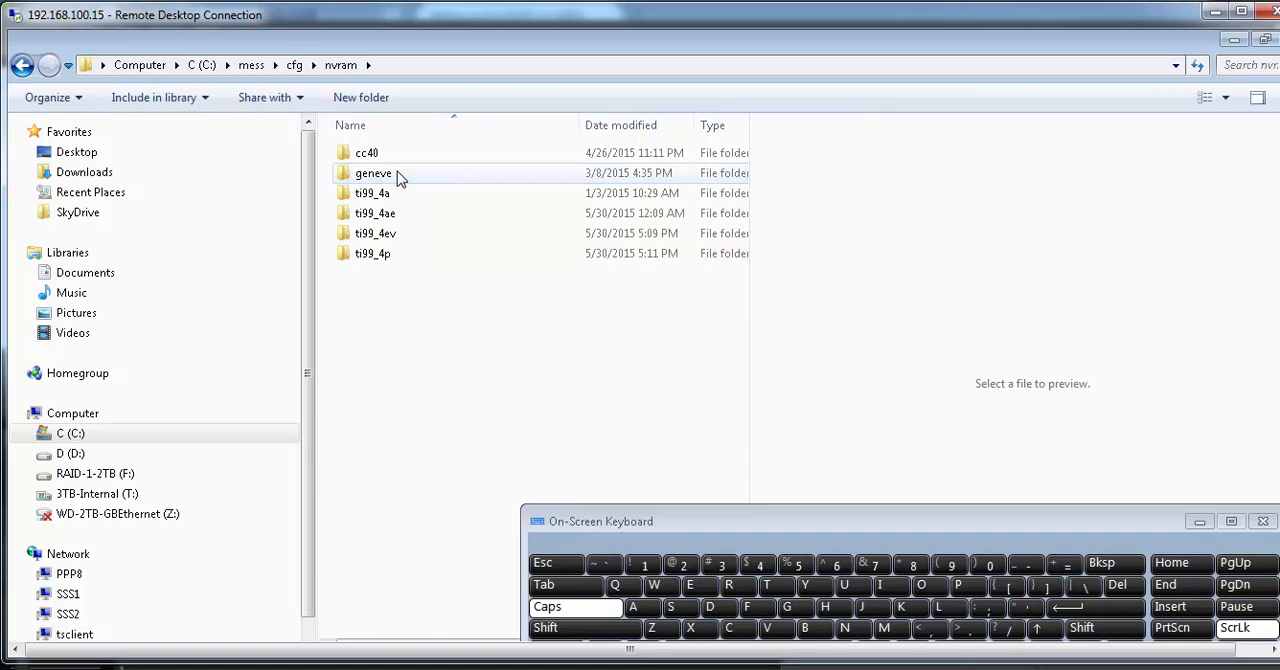
pyautogui.doubleClick(400, 238)
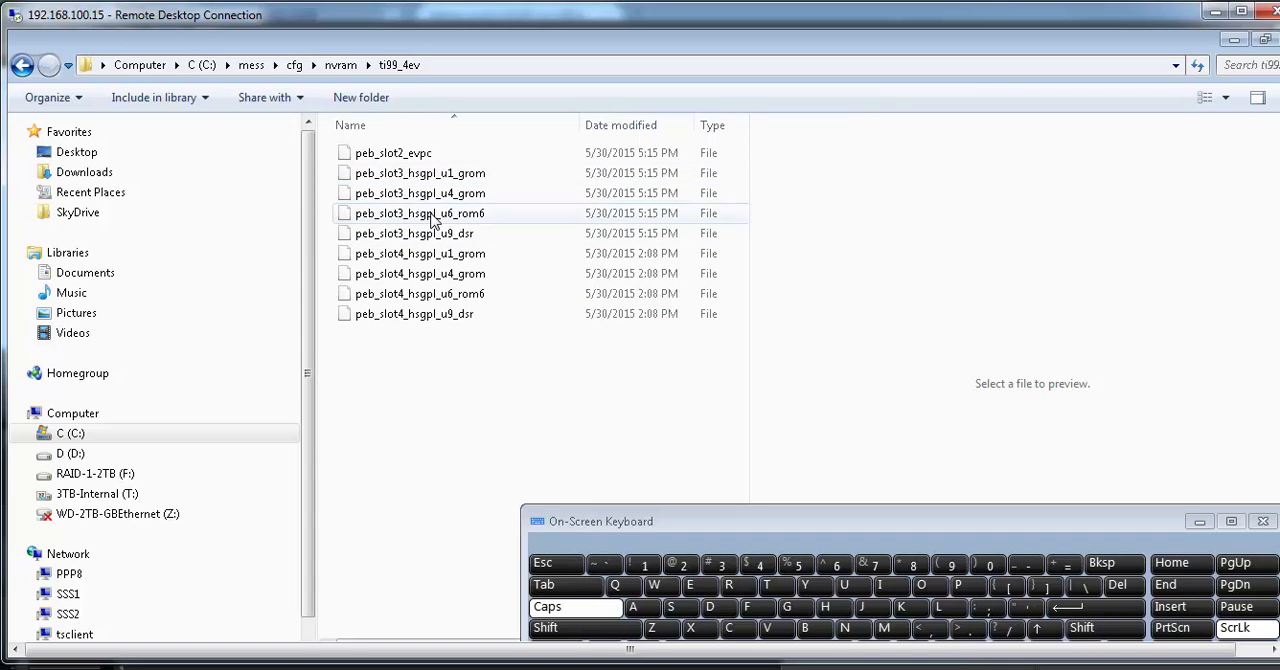
# Select all slot 3 and slot 4 HSGPL files in the ti99_4ev folder, from peb_slot3_hsgpl_u1_grom to peb_slot4_hsgpl_u9_dsr
pyautogui.click(414, 326)
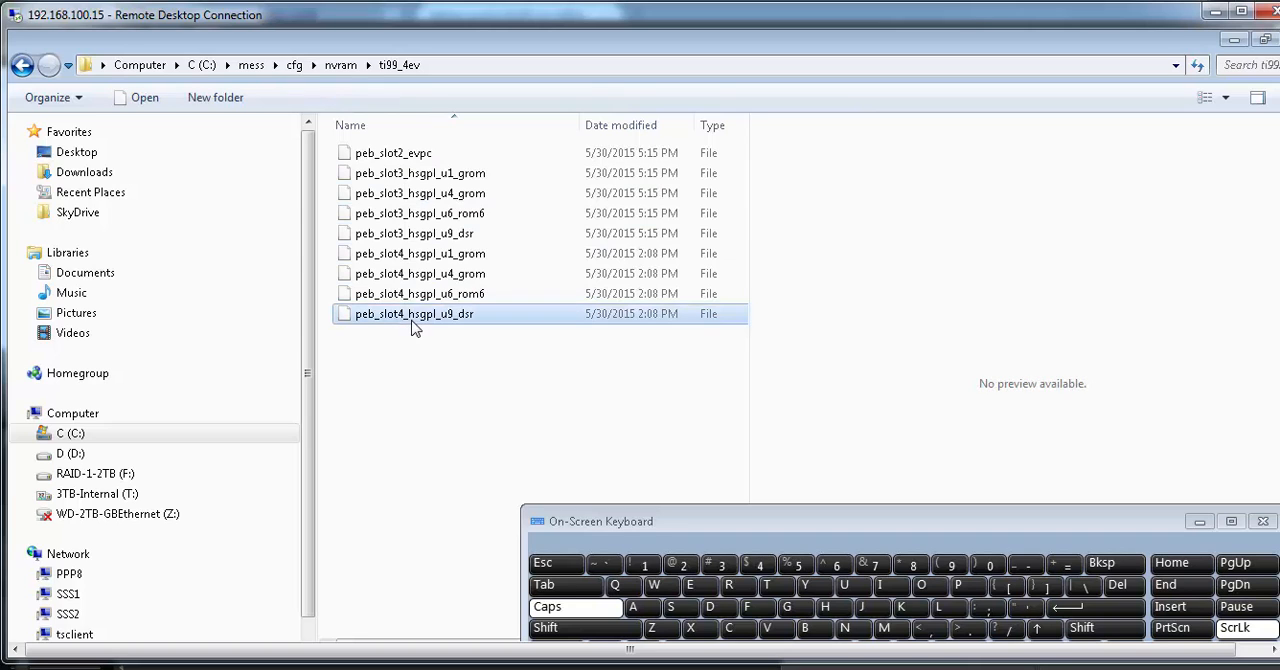
pyautogui.keyDown('shift'); pyautogui.click(424, 176); pyautogui.keyUp('shift')
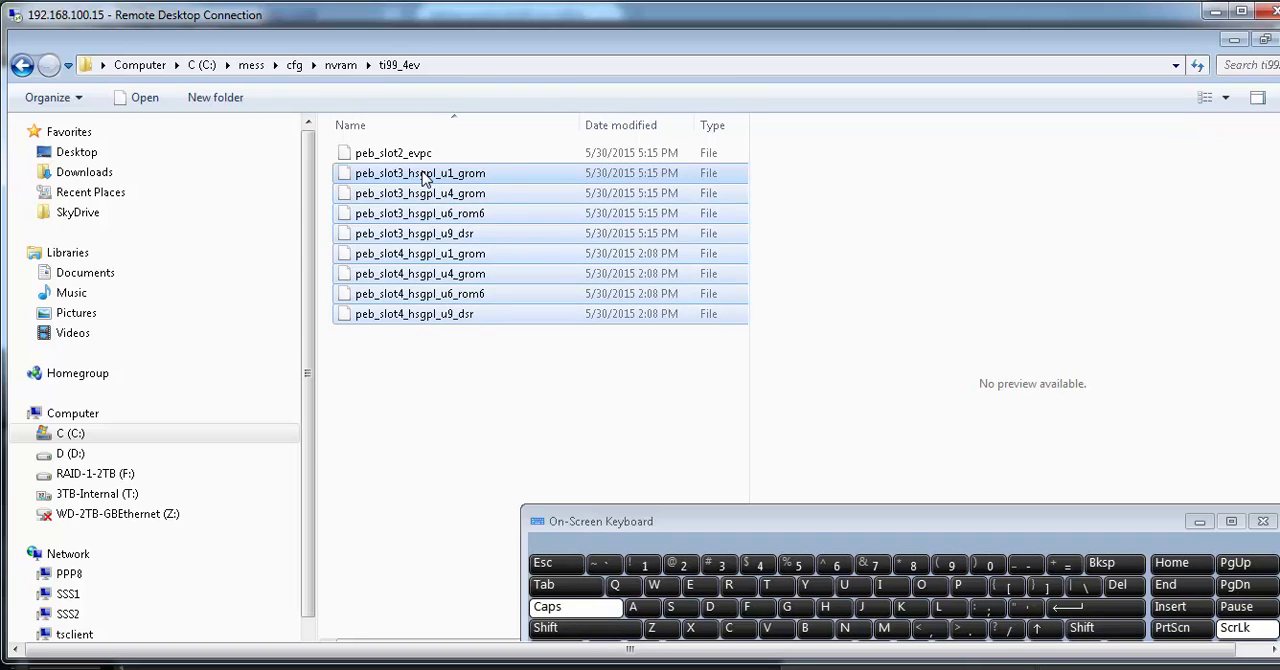
pyautogui.rightClick(424, 176)
pyautogui.click(455, 344)
# Examine the HSGPL files in the ti99_4p folder under cfg\nvram, and return to the cfg folder
pyautogui.click(342, 70)
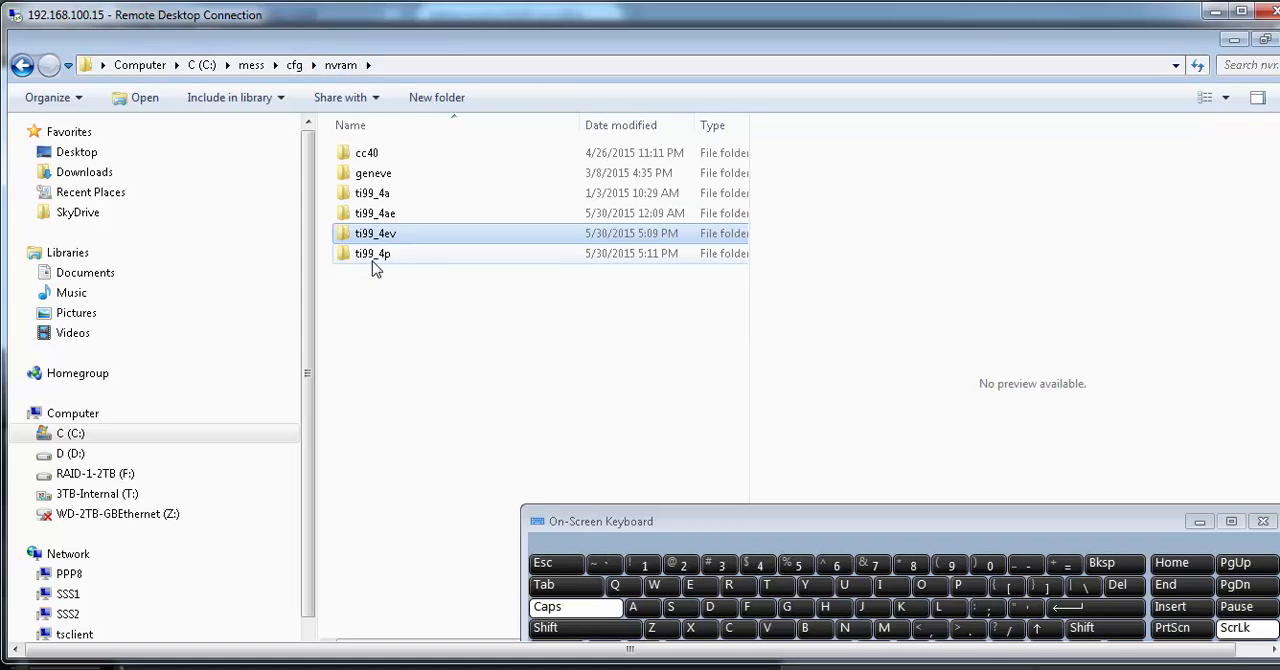
pyautogui.doubleClick(372, 256)
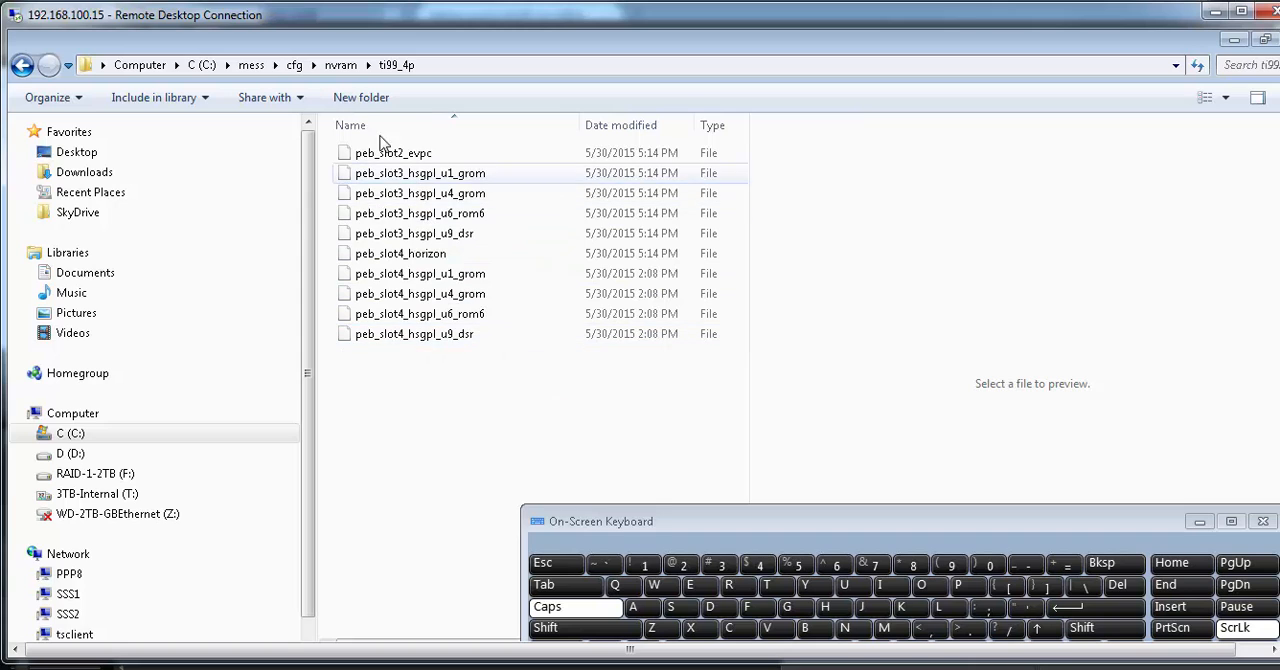
pyautogui.click(341, 65)
pyautogui.click(294, 65)
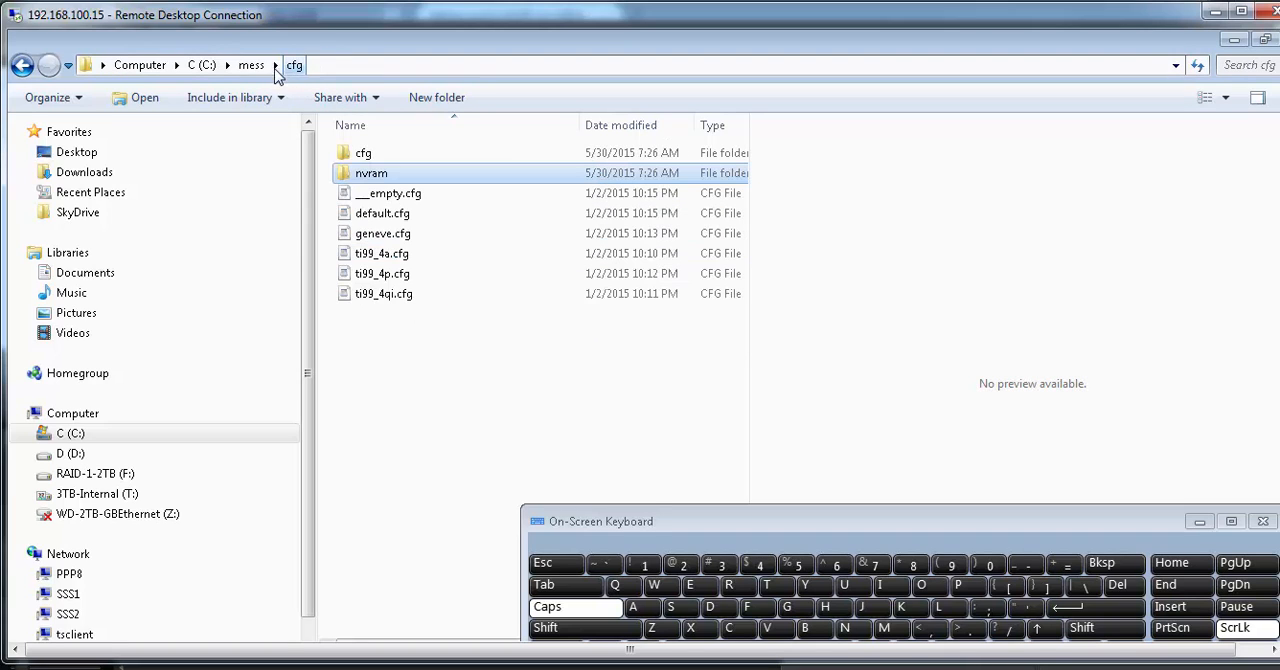
# Open C:\mess\nvram\ti99_4p and examine the HSGPL files stored there
pyautogui.click(252, 66)
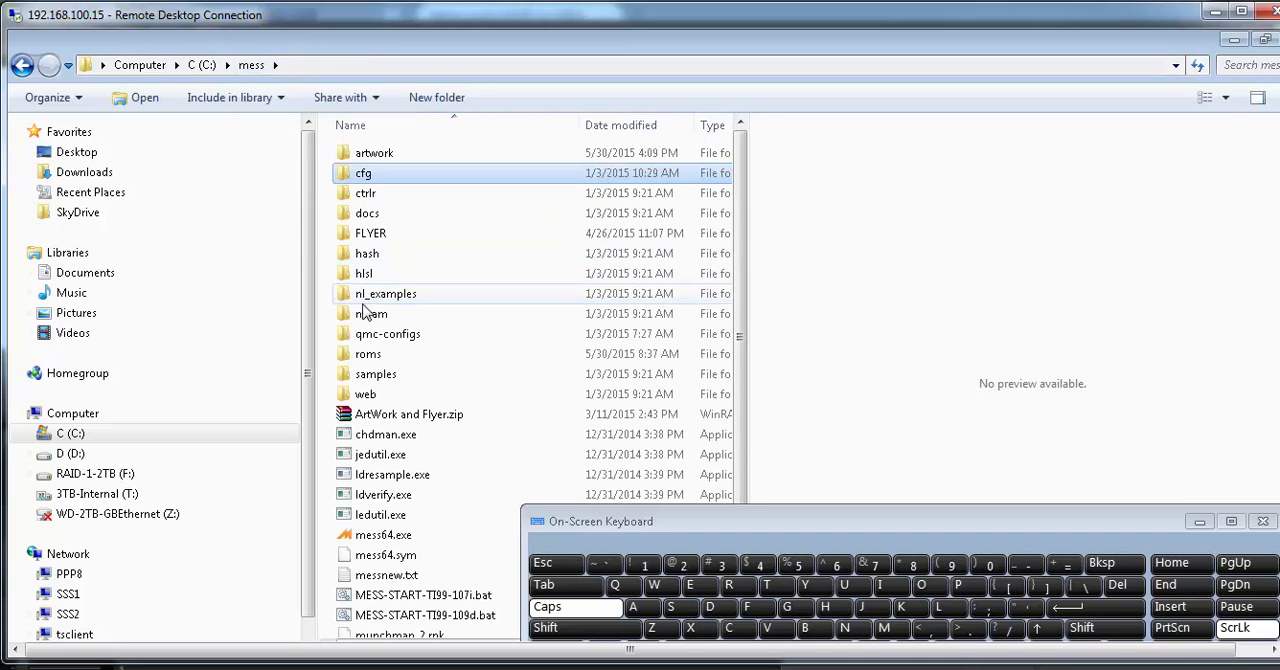
pyautogui.click(374, 316)
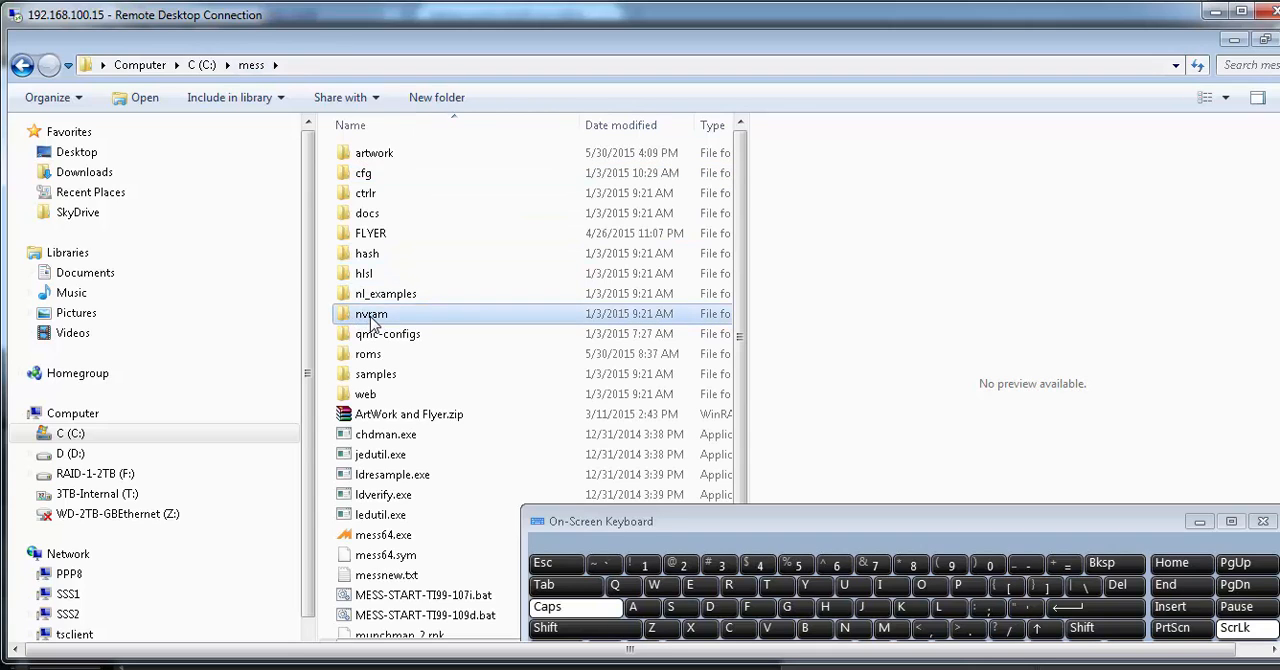
pyautogui.doubleClick(371, 316)
pyautogui.doubleClick(366, 156)
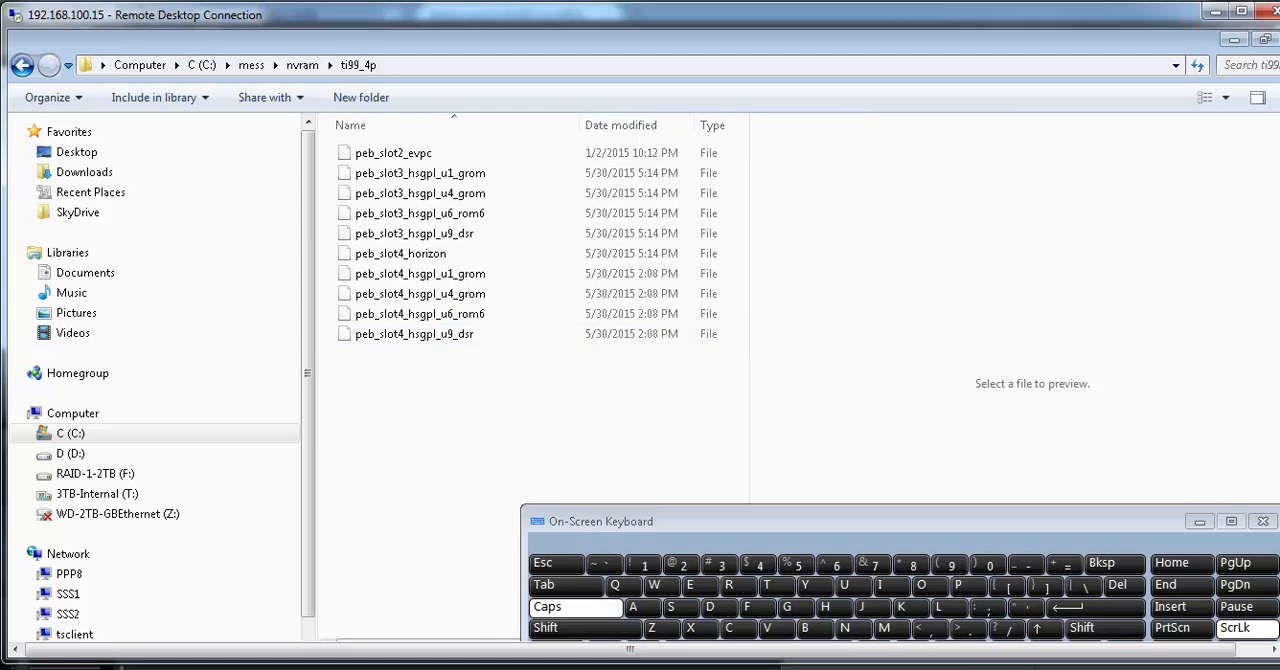
pyautogui.moveTo(562, 669)
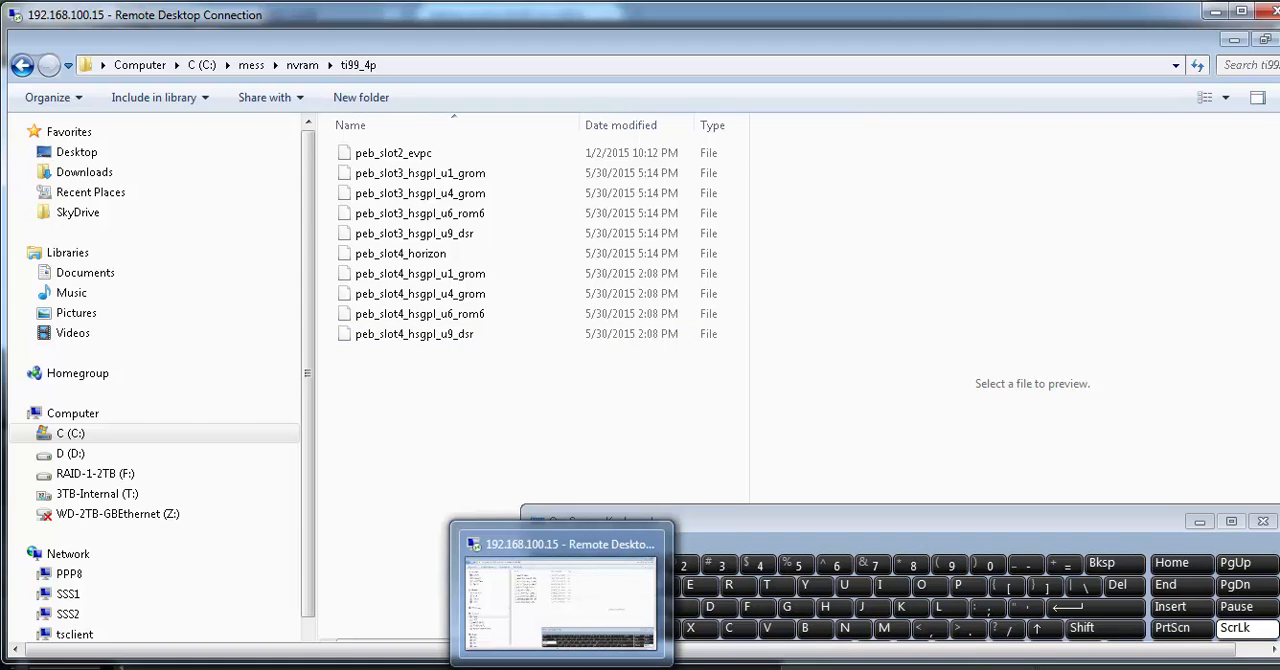